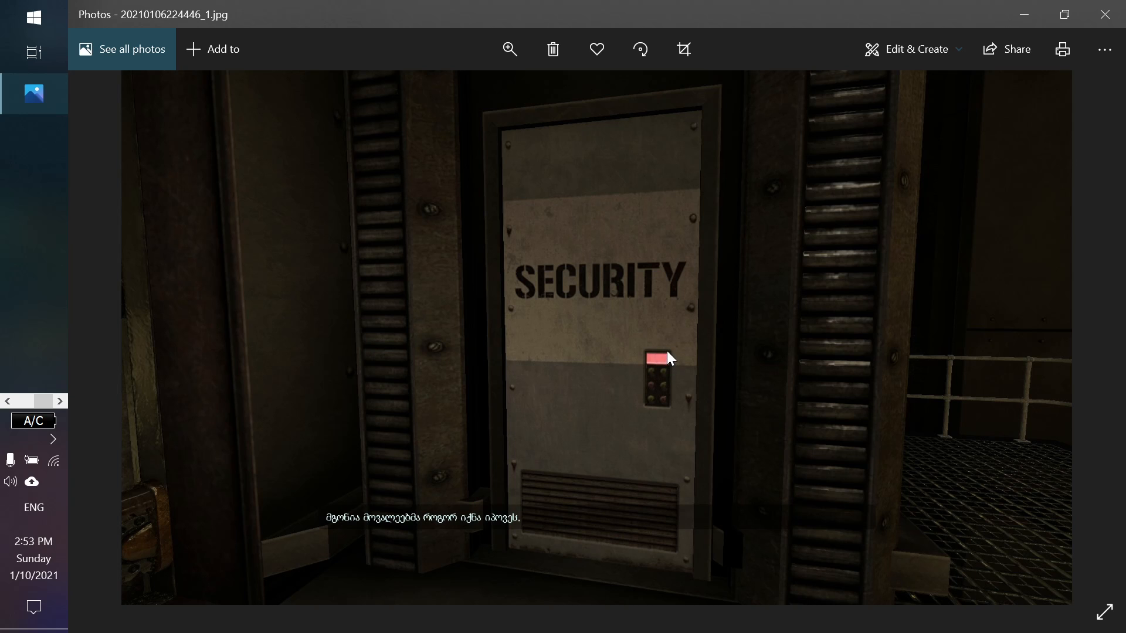
- Minimize the reference photo and open metal_security_door_ka.tga from the textures folder in GIMP
left_click(1014, 23)
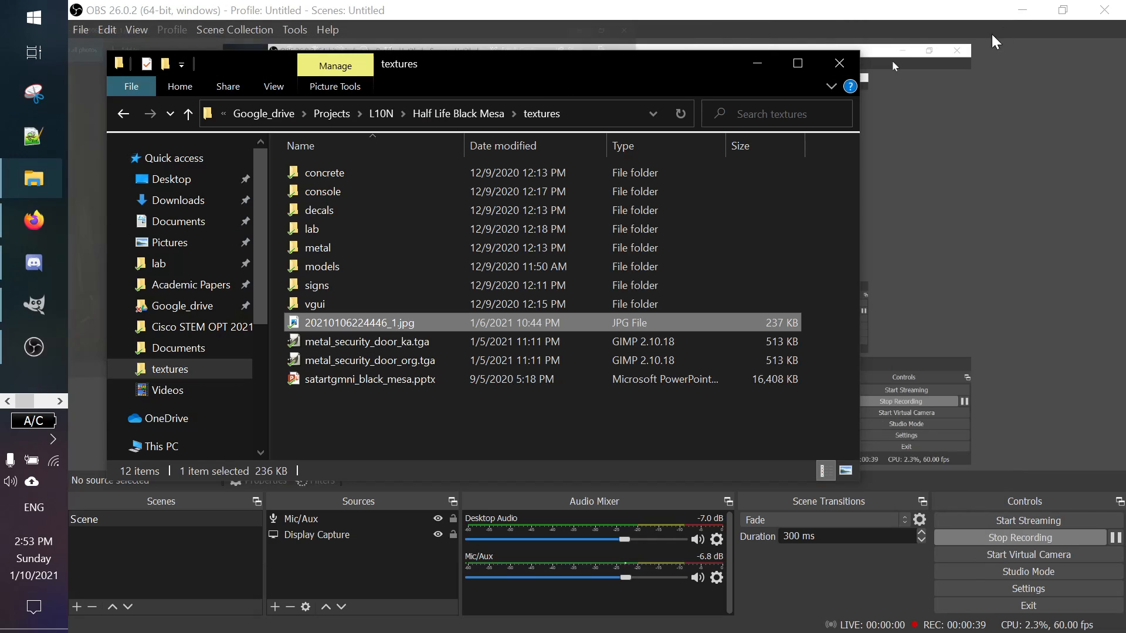
left_click(429, 340)
double_click(430, 341)
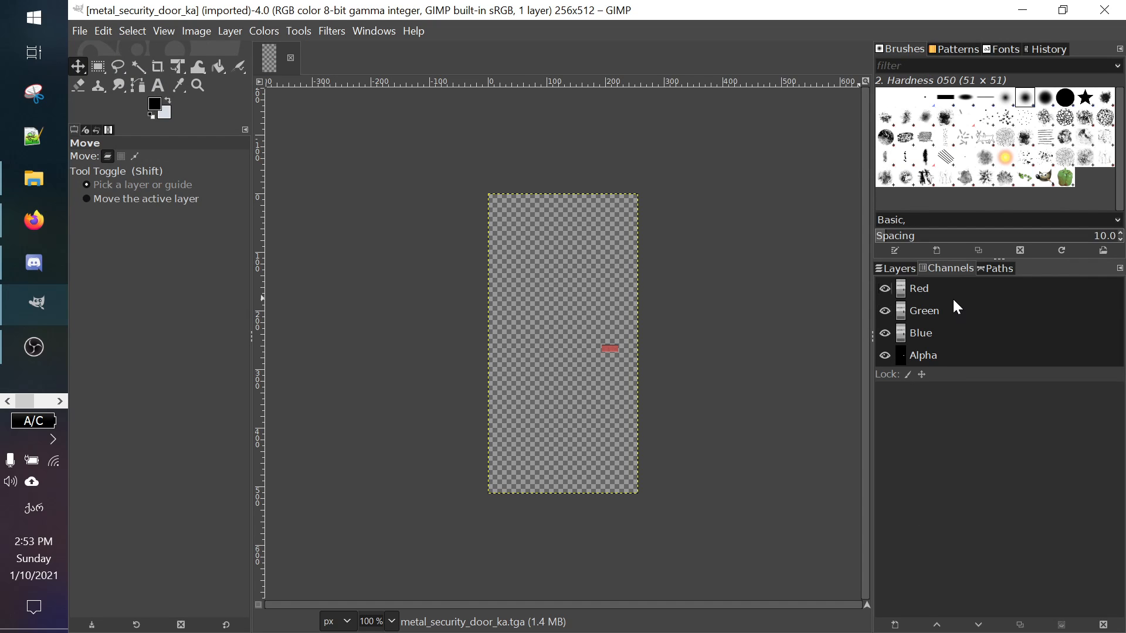
- Examine the door texture's Red, Green, Blue and Alpha channels one at a time, and turn all four back on
left_click(885, 356)
left_click(885, 333)
left_click(885, 311)
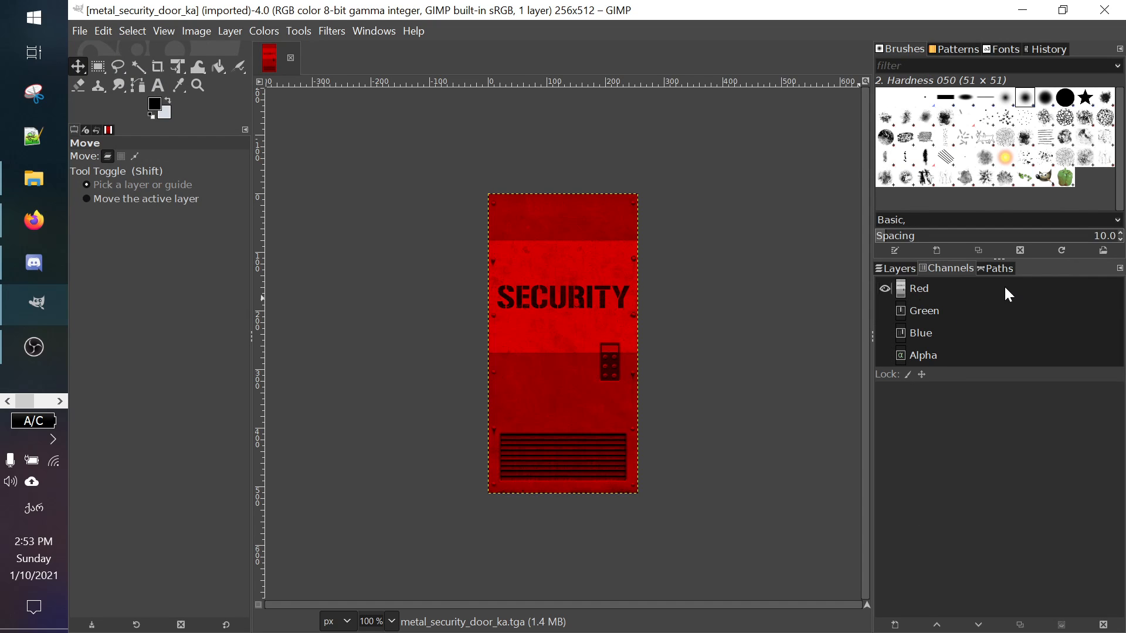
left_click(883, 287)
left_click(884, 286)
left_click(883, 308)
left_click(882, 287)
left_click(884, 311)
left_click(884, 333)
left_click(885, 333)
left_click(885, 355)
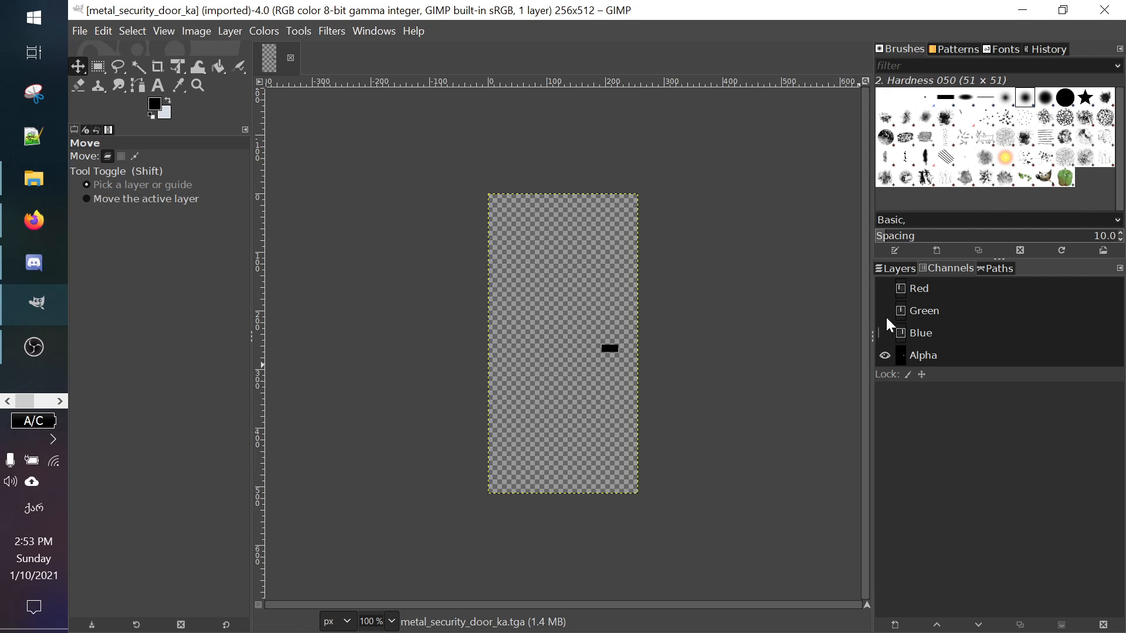
left_click_drag(884, 333, 885, 288)
- Choose the Text tool and hide the Alpha channel so the full door texture is shown
left_click(894, 268)
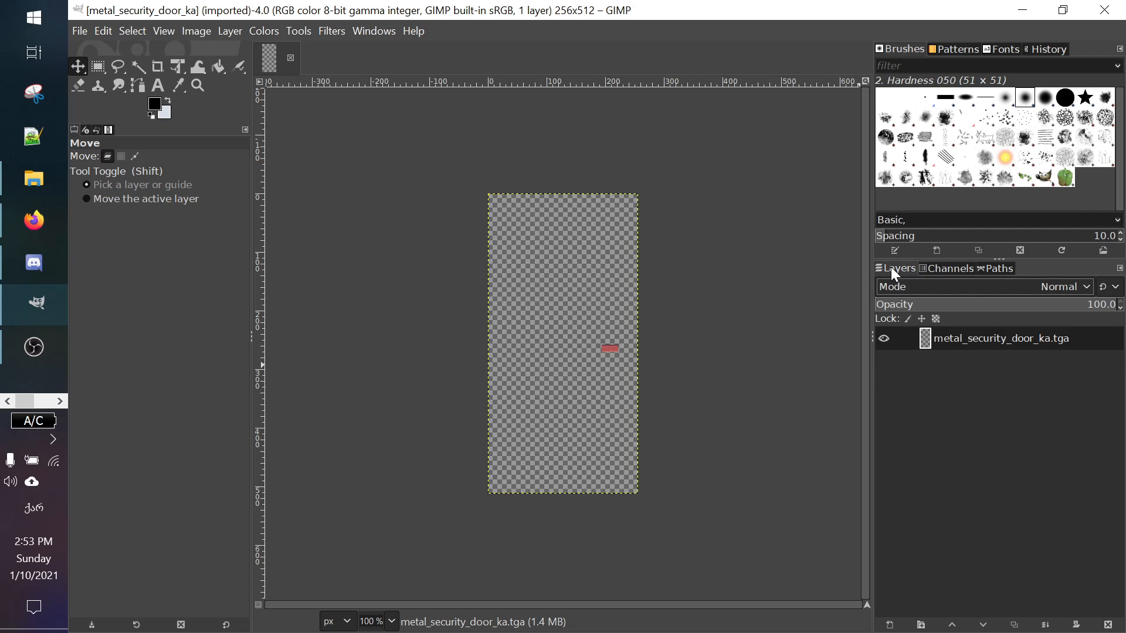
left_click(157, 85)
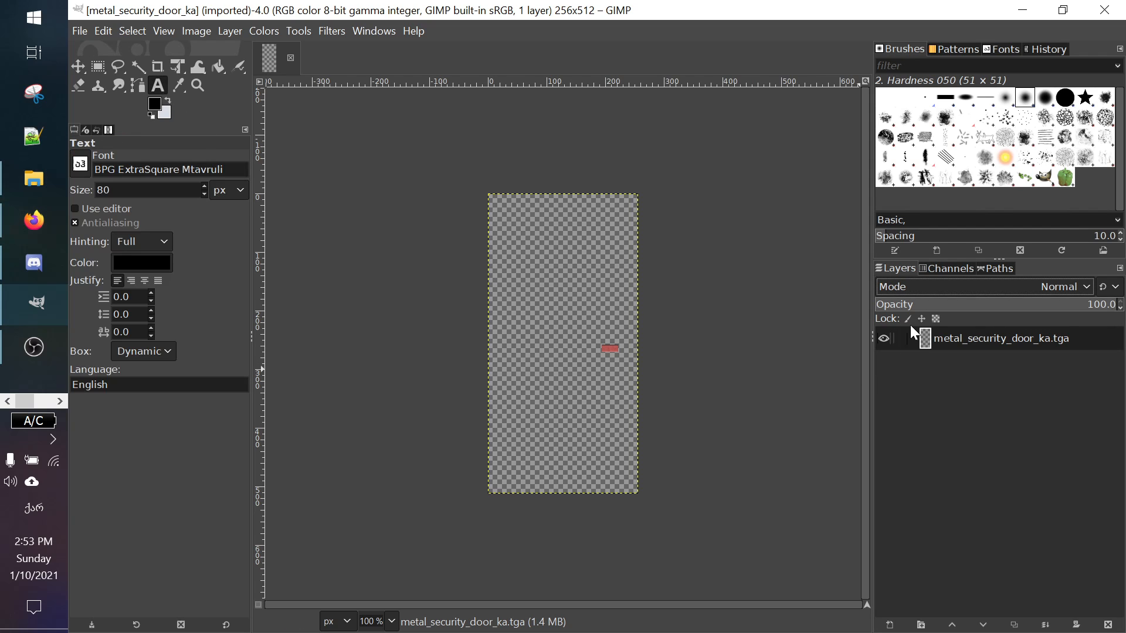
left_click(948, 269)
left_click(887, 354)
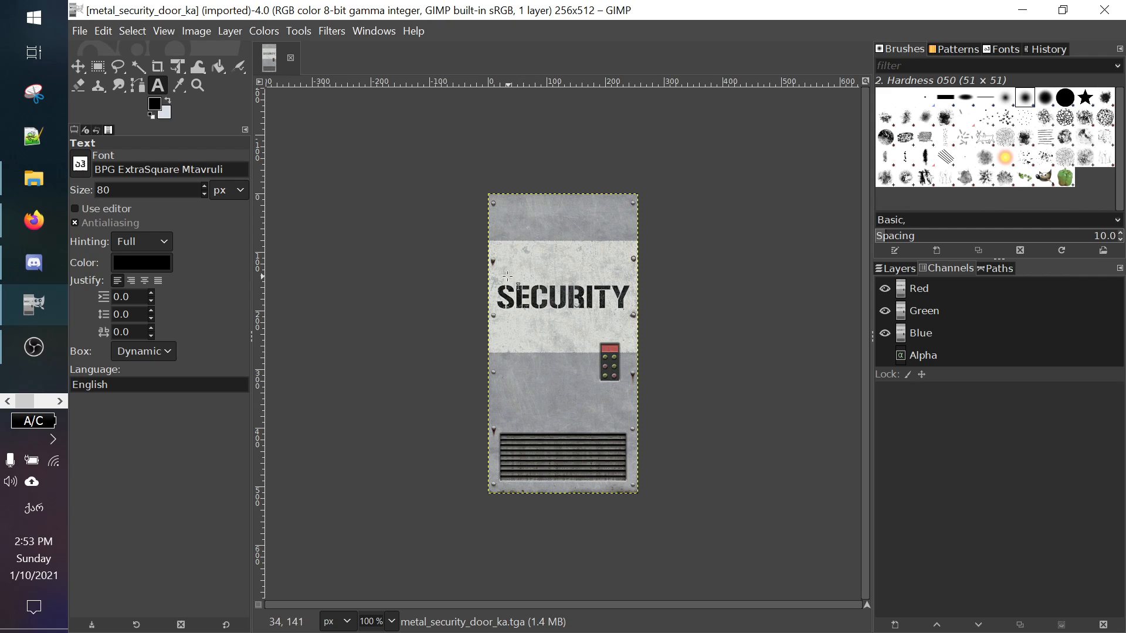
- Add the black text "დაცვა" in BPG ExtraSquare Mtavruli, shrink it and position it over the SECURITY lettering
left_click(503, 272)
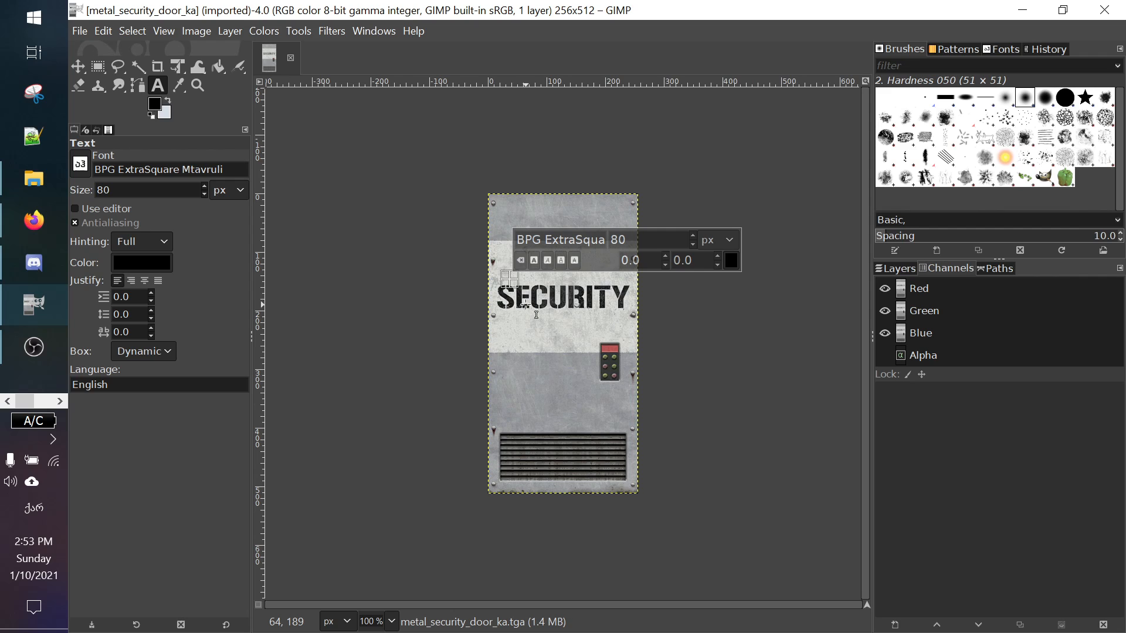
type("დაცვა")
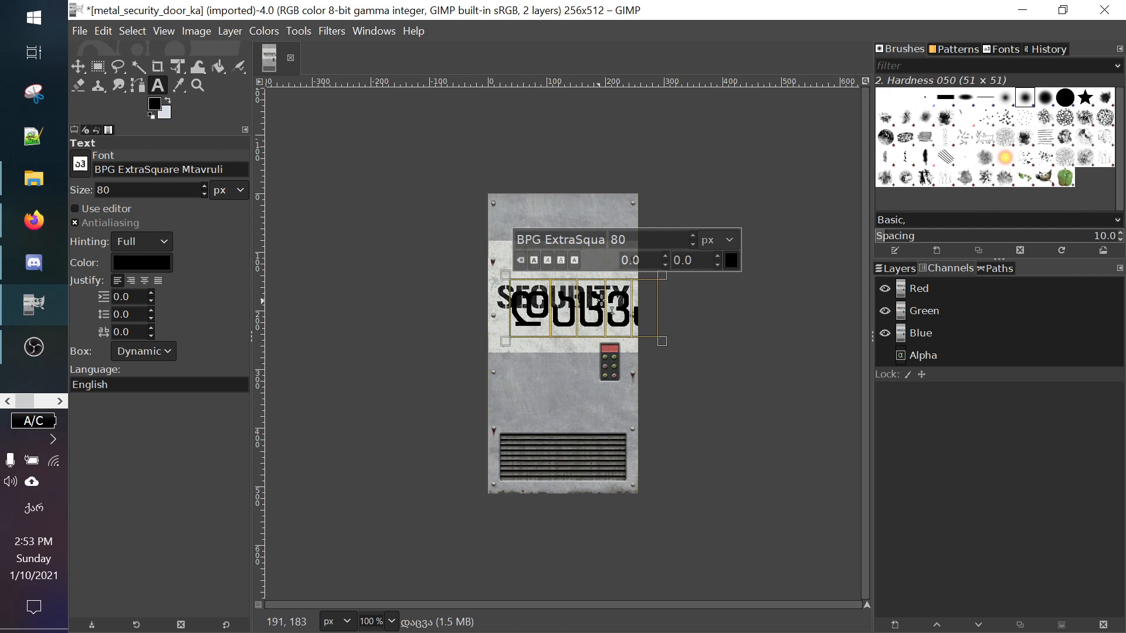
scroll(635, 246, "down", 6)
scroll(634, 239, "down", 4)
left_click(78, 67)
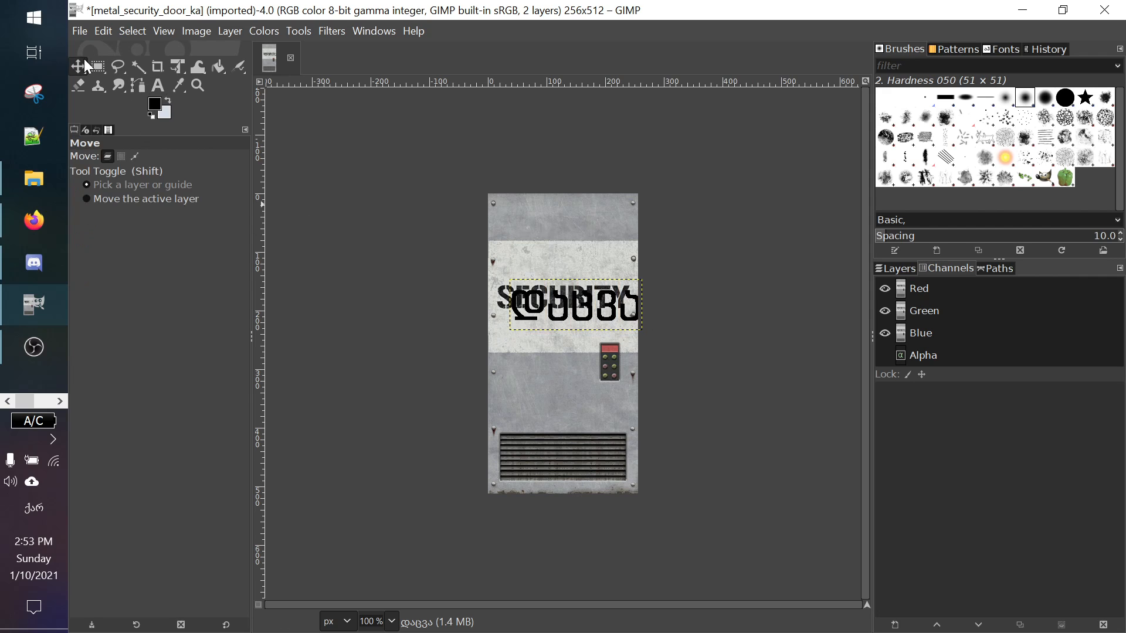
left_click_drag(591, 331, 565, 302)
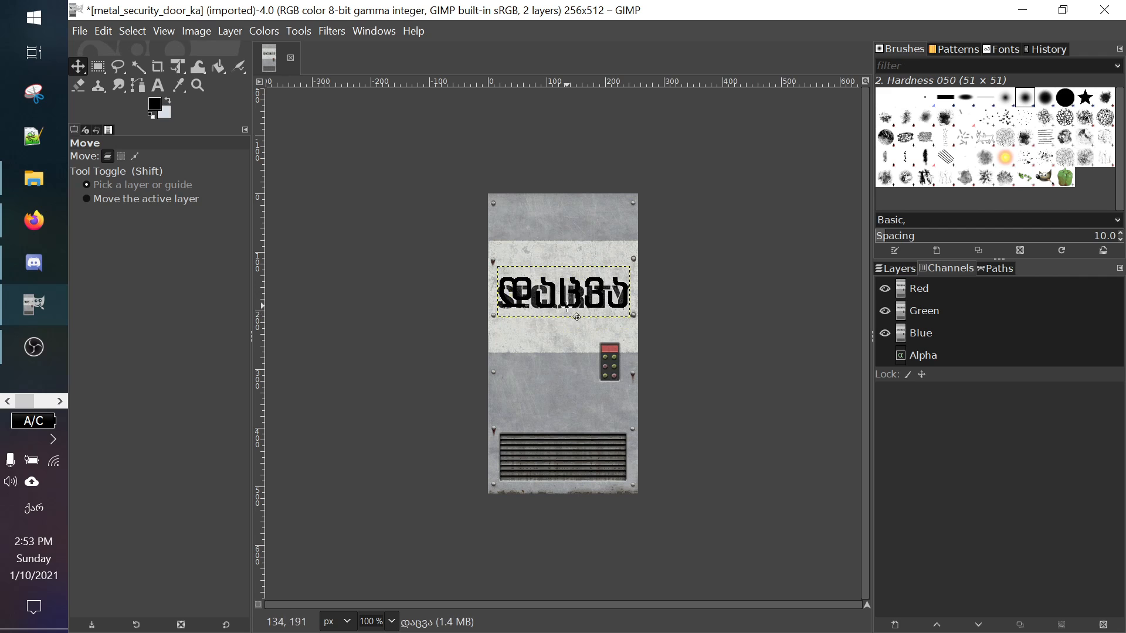
- Compare the texture with the Alpha channel on and off, and delete the დაცვა text layer
left_click(886, 355)
left_click(885, 355)
left_click(885, 355)
left_click(885, 355)
left_click(885, 355)
left_click(888, 358)
left_click(887, 357)
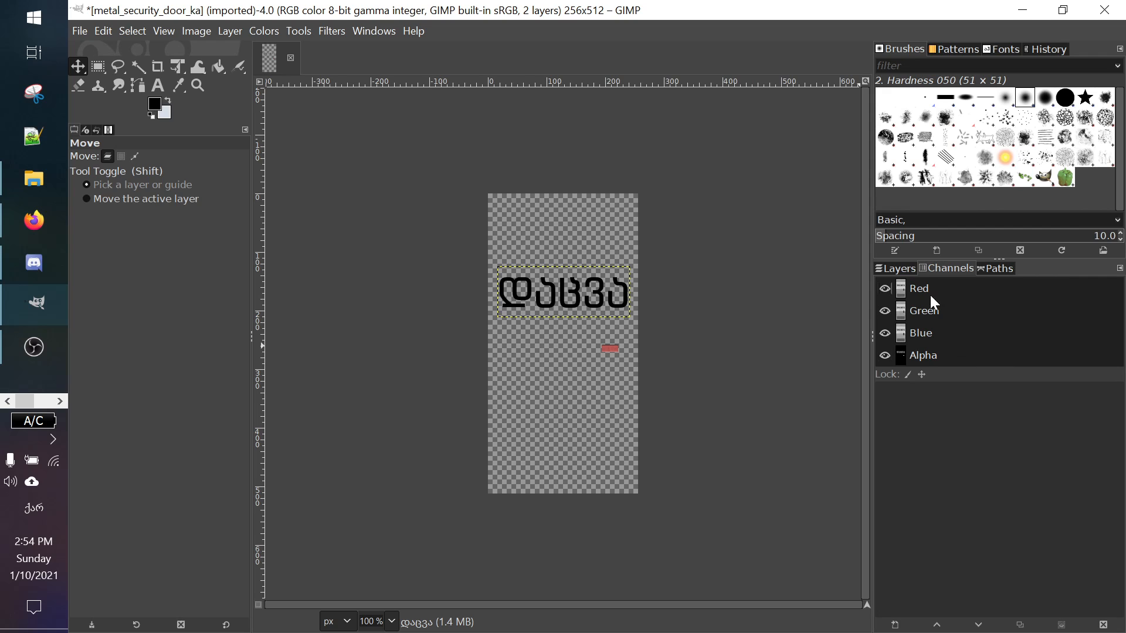
left_click(900, 267)
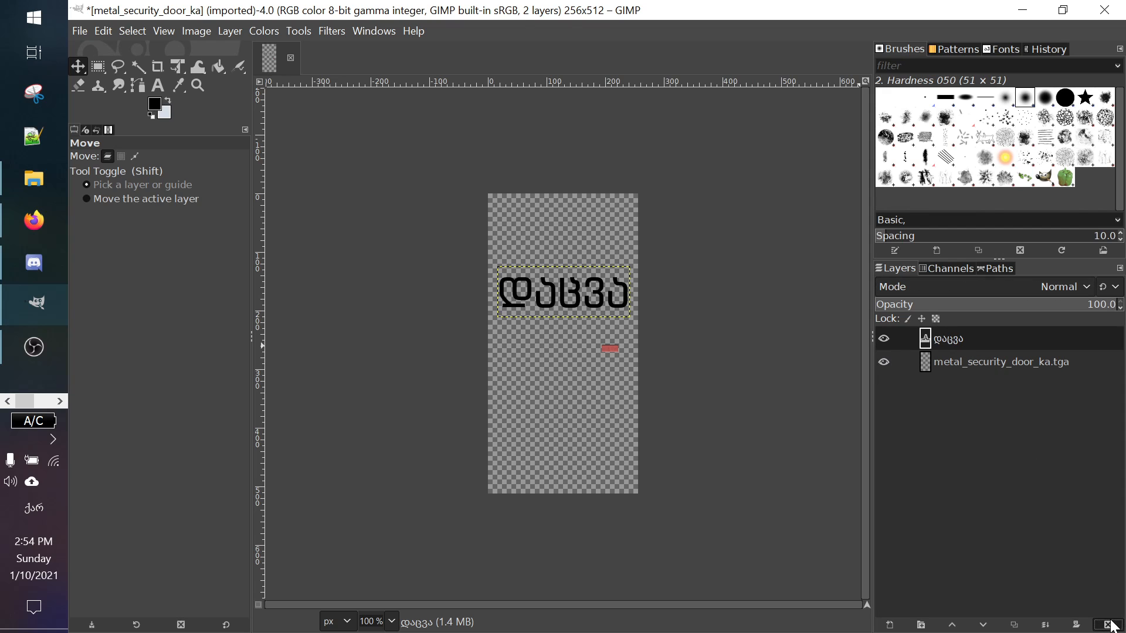
left_click(1108, 624)
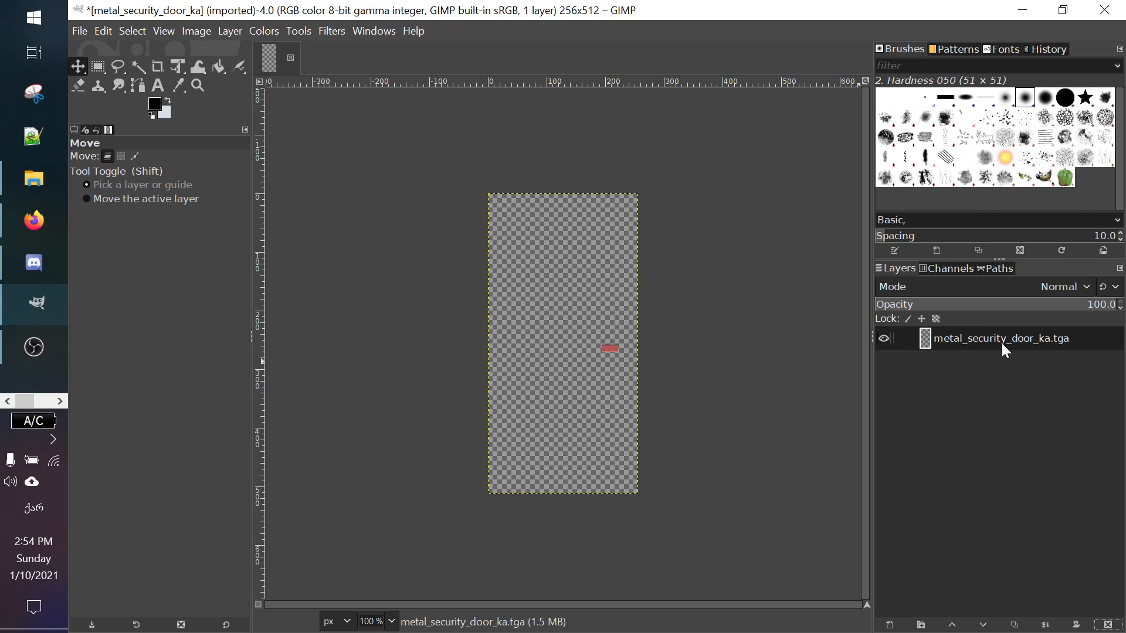
- Choose the Clone tool and hide the Alpha channel to reveal the original SECURITY lettering
left_click(957, 271)
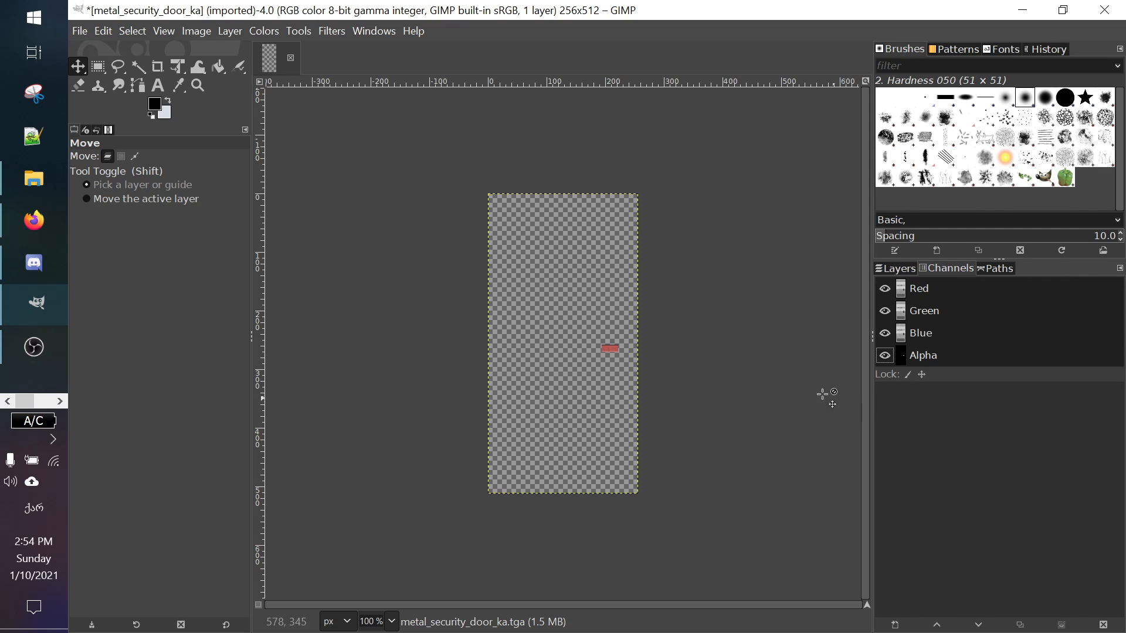
left_click(901, 271)
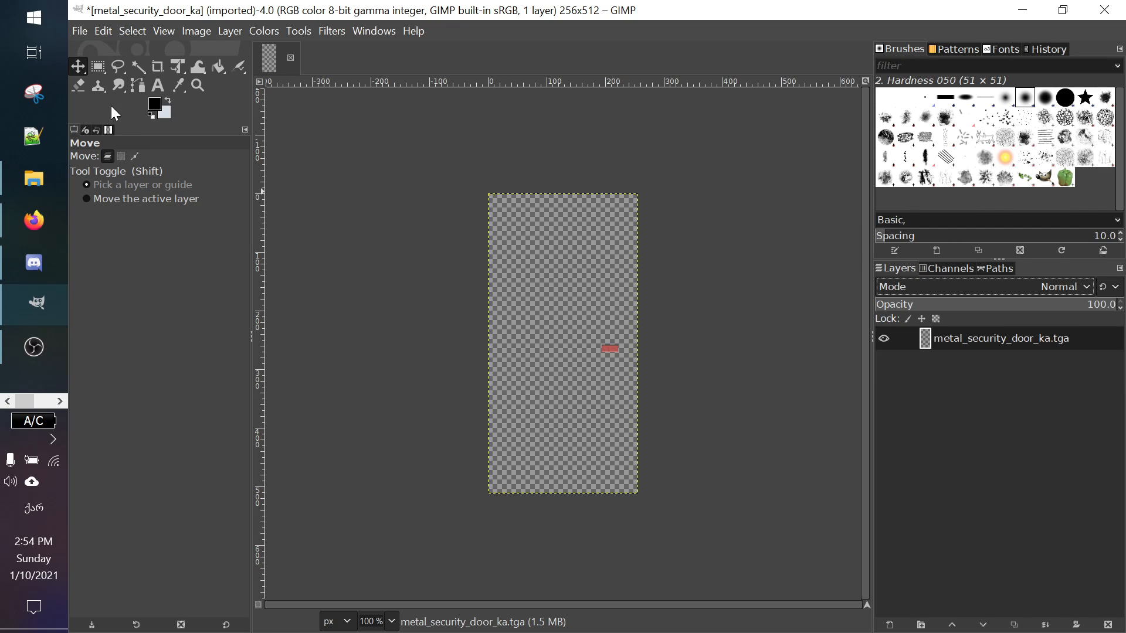
left_click(99, 86)
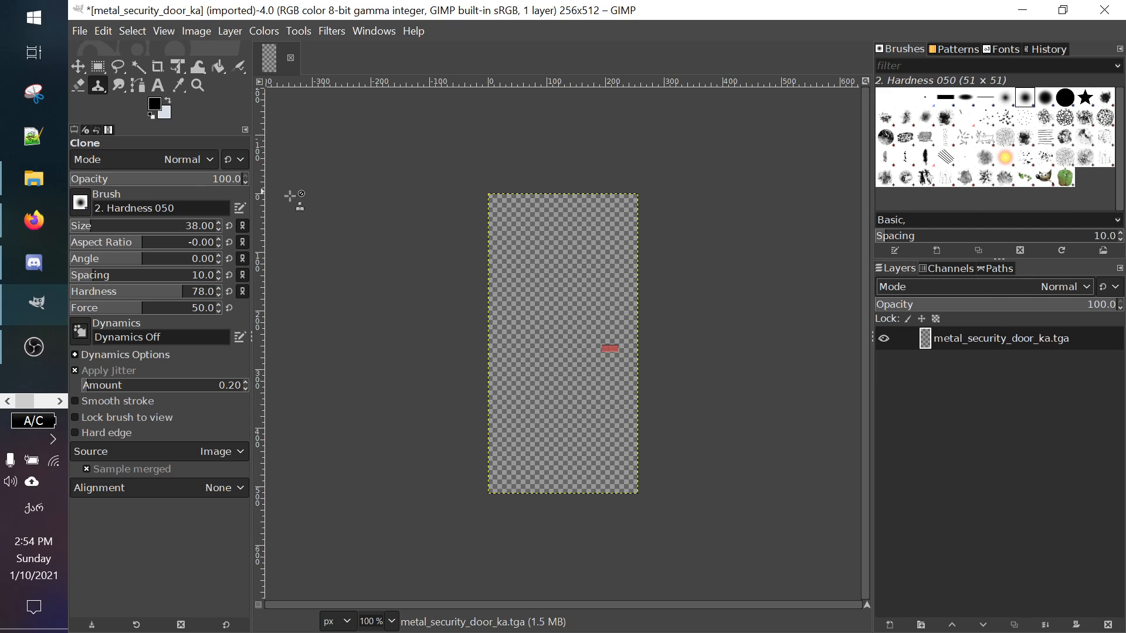
left_click(950, 270)
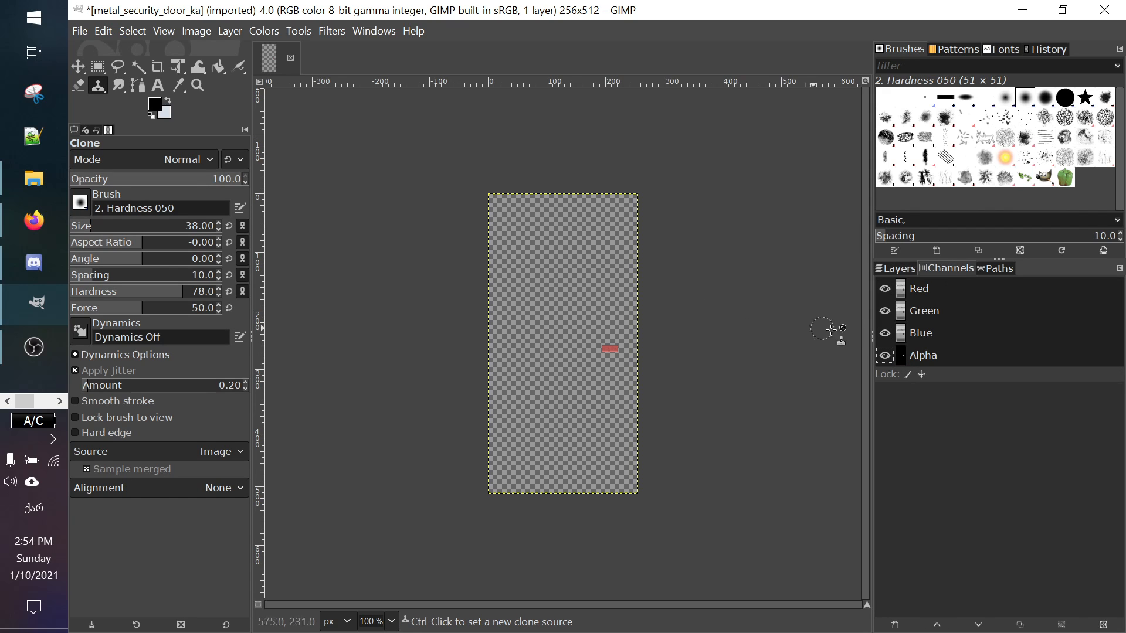
left_click(885, 355)
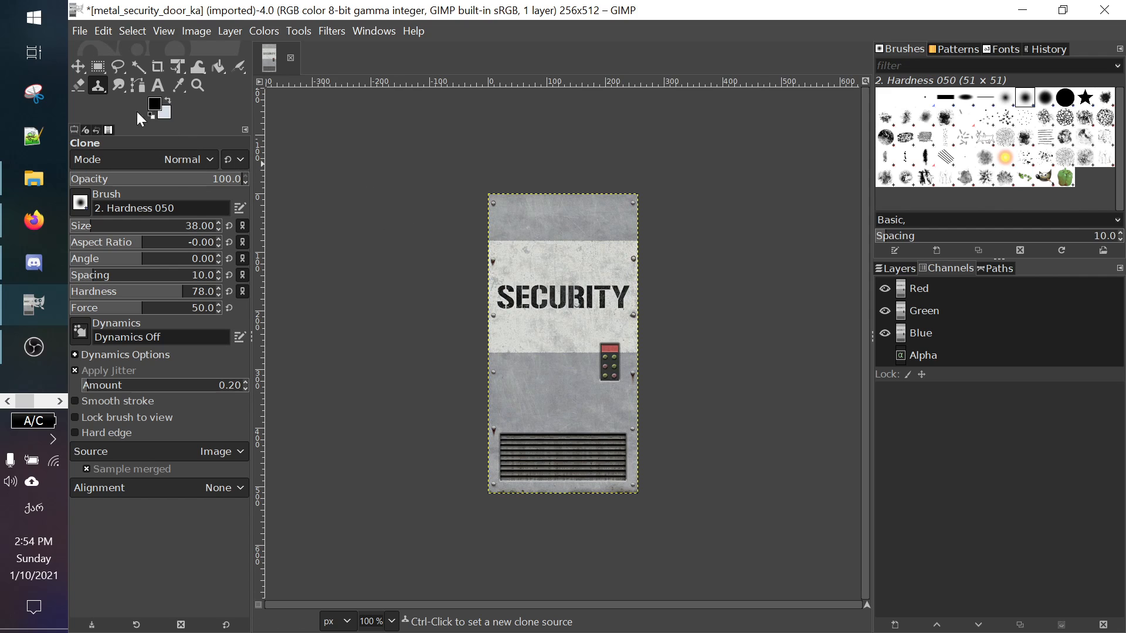
- Try one clone stroke of the white paint over the middle of the SECURITY lettering and undo it
left_click(559, 262, "ctrl")
mouse_move(561, 296)
left_mouse_down()
mouse_move(548, 298)
mouse_move(579, 297)
mouse_move(562, 313)
left_mouse_up()
key("ctrl+z")
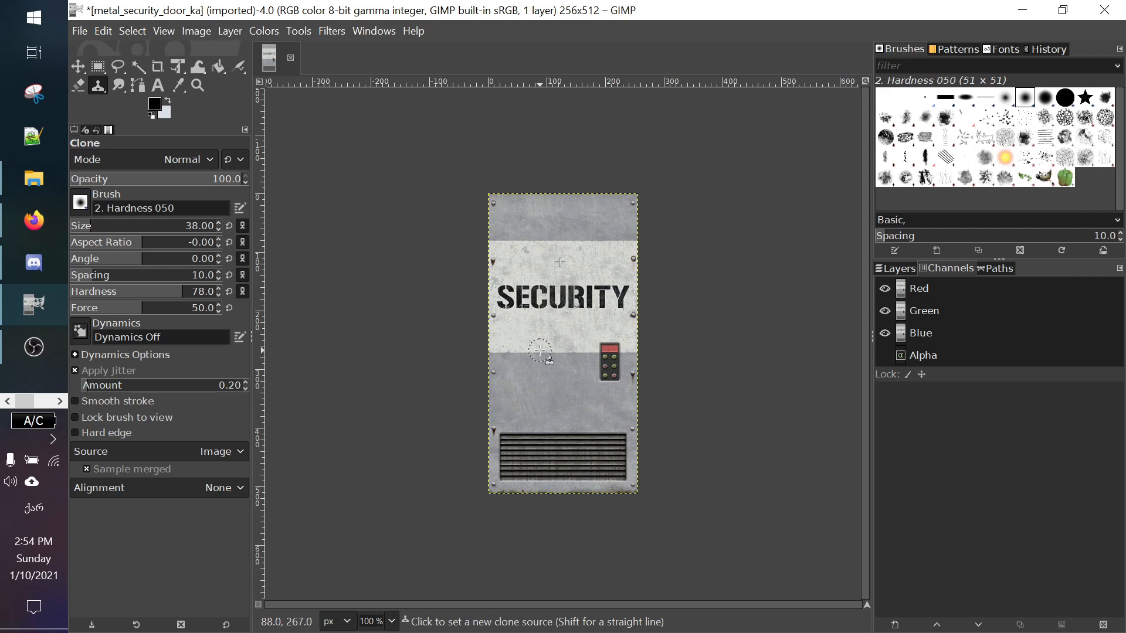
- Clone the white paint texture across the SECURITY lettering from its middle to both ends
left_click(155, 470)
mouse_move(560, 295)
left_mouse_down()
mouse_move(551, 299)
mouse_move(578, 300)
mouse_move(539, 299)
left_mouse_up()
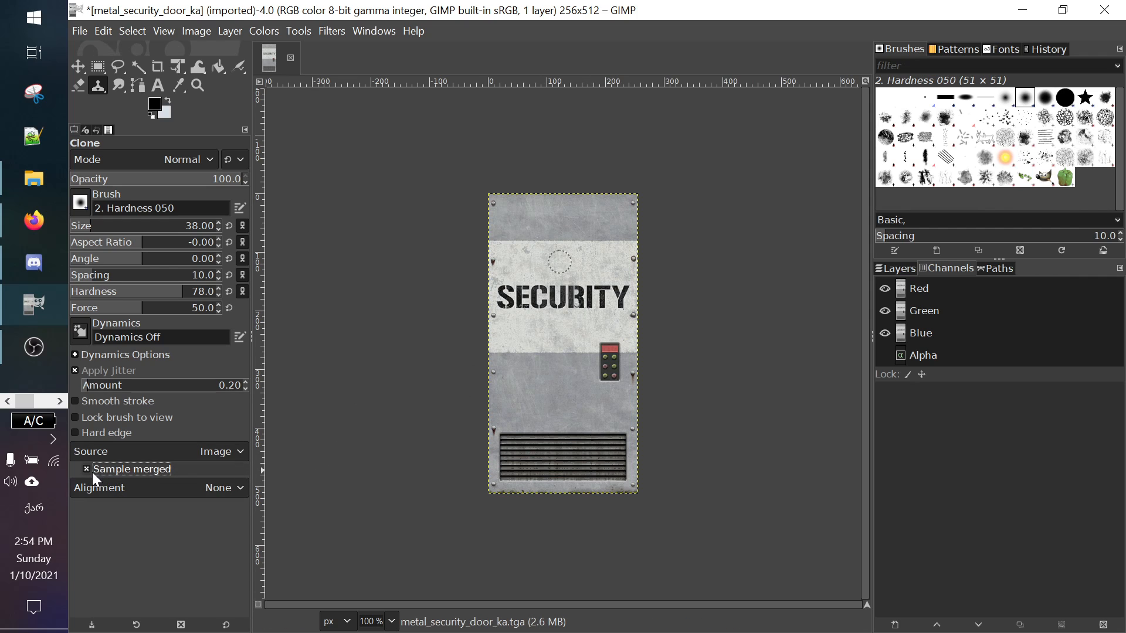
mouse_move(572, 293)
left_mouse_down()
mouse_move(497, 295)
mouse_move(507, 308)
mouse_move(613, 307)
left_mouse_up()
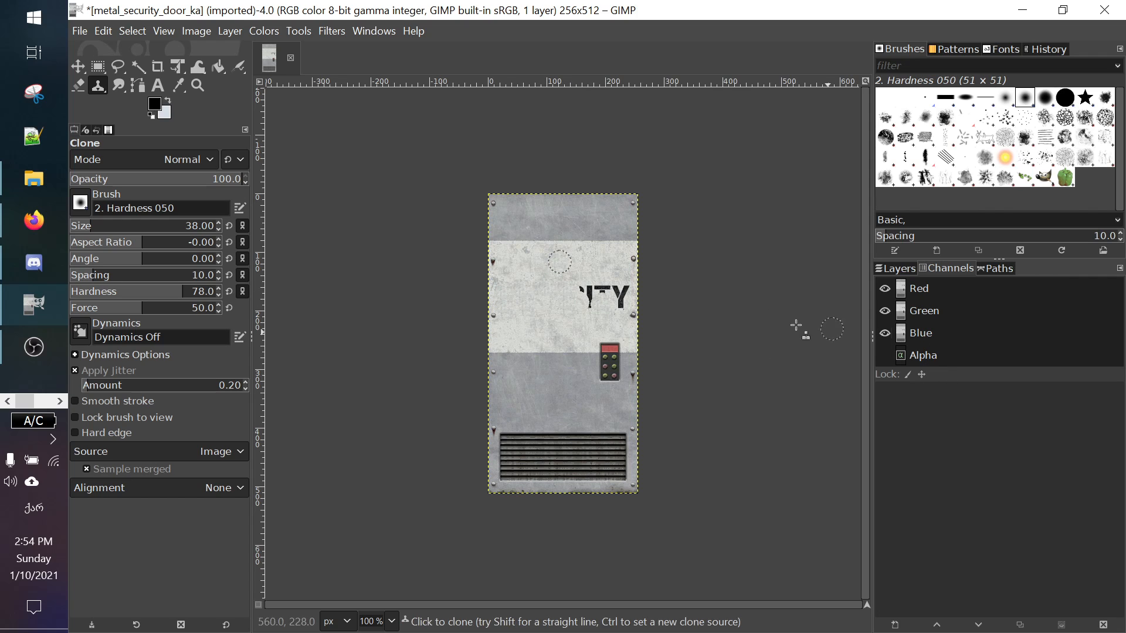
mouse_move(616, 317)
left_mouse_down()
mouse_move(581, 292)
mouse_move(622, 292)
left_mouse_up()
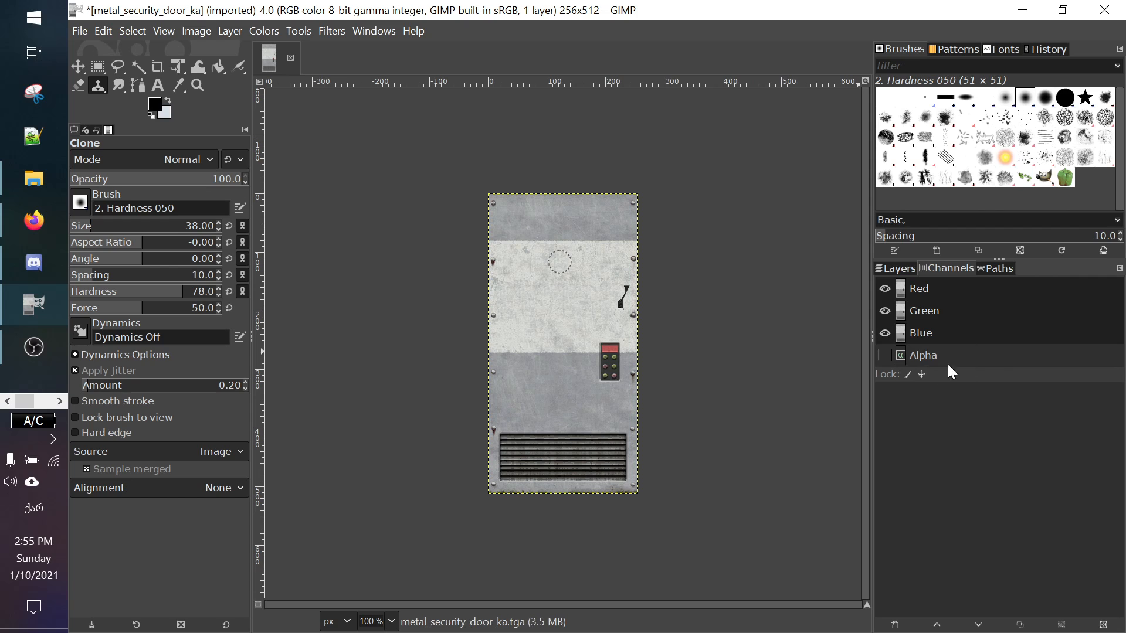
- Check the clone strokes against the Alpha channel and undo all of them
left_click(884, 354)
left_click(883, 355)
left_click(883, 355)
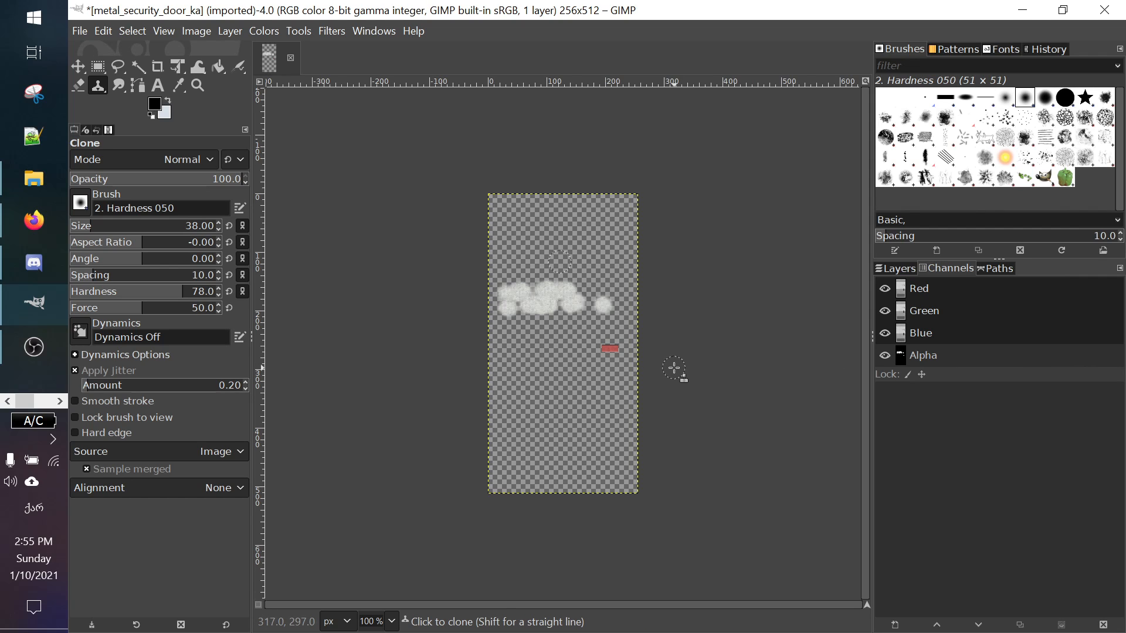
key("ctrl+z")
key("ctrl+z")
key("ctrl+z")
key("ctrl+z")
key("ctrl+z")
key("ctrl+z")
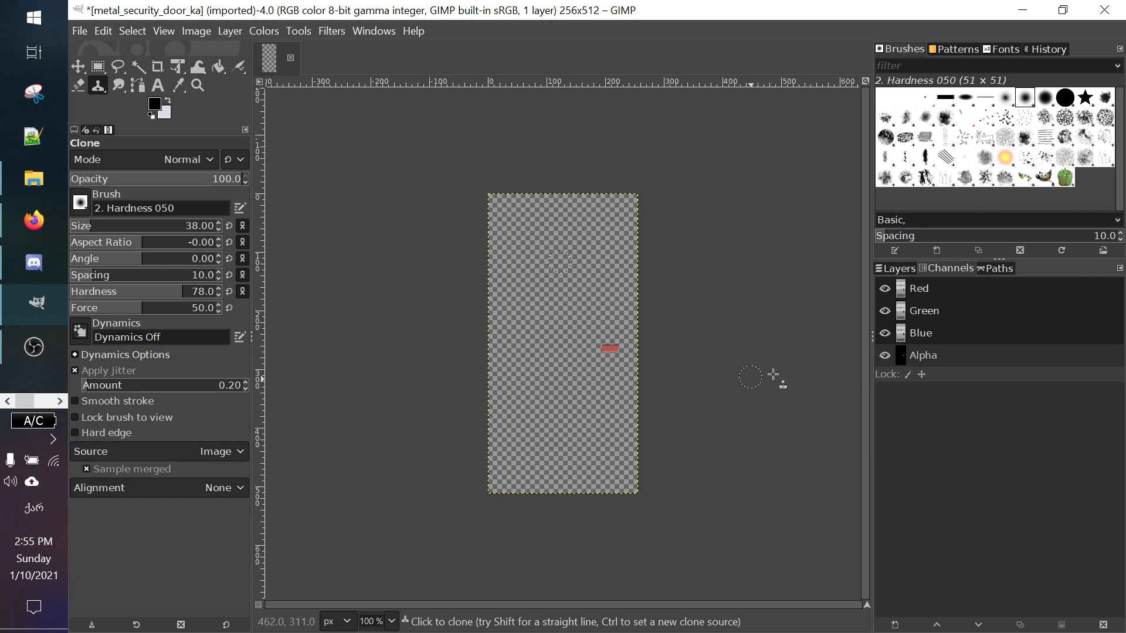
- Clone clean white paint over the whole SECURITY lettering in the colour channels only, and check the Alpha channel
left_click(884, 356)
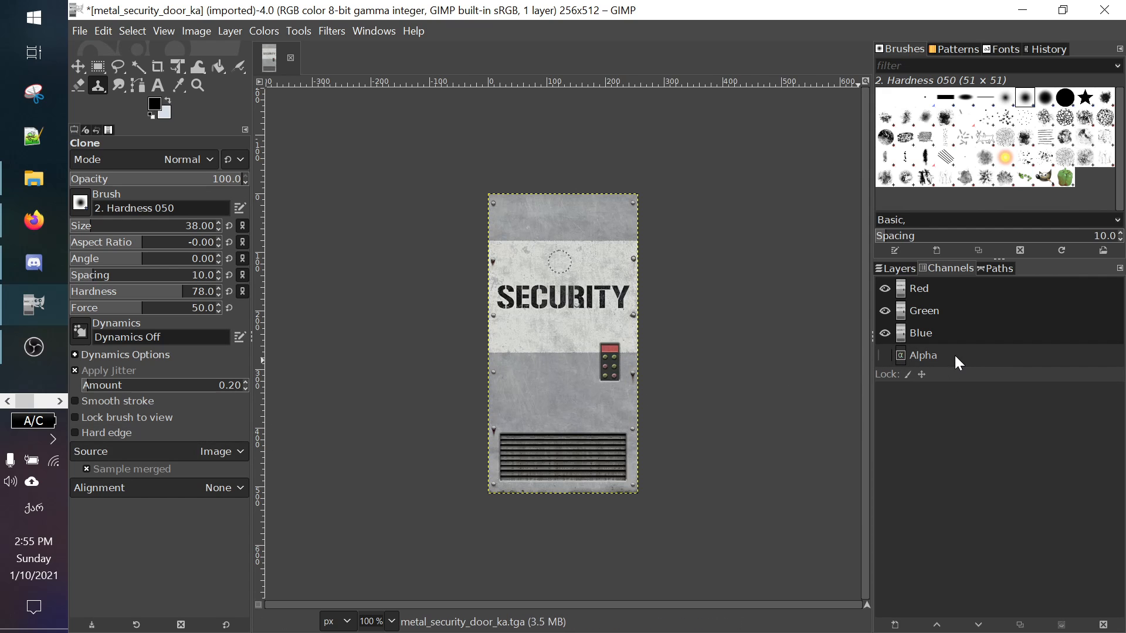
left_click(578, 261, "ctrl")
left_click(535, 293)
mouse_move(535, 293)
left_mouse_down()
mouse_move(507, 288)
mouse_move(501, 301)
mouse_move(606, 301)
mouse_move(620, 290)
mouse_move(505, 280)
left_mouse_up()
left_click(547, 292)
left_click(565, 327, "ctrl")
left_click(523, 329, "ctrl")
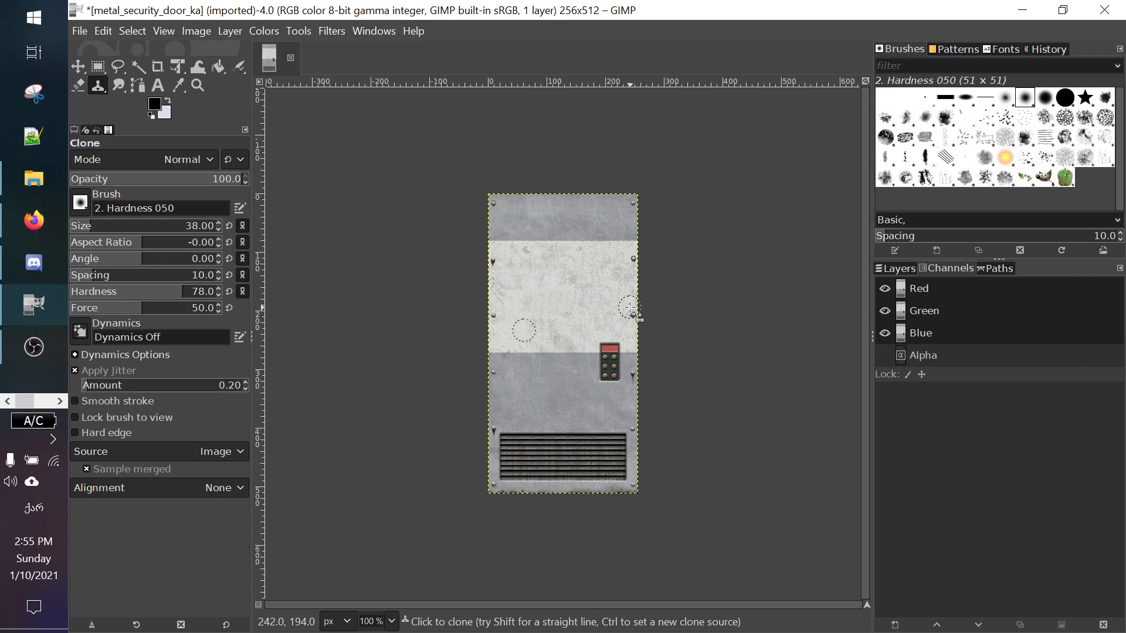
left_click(884, 355)
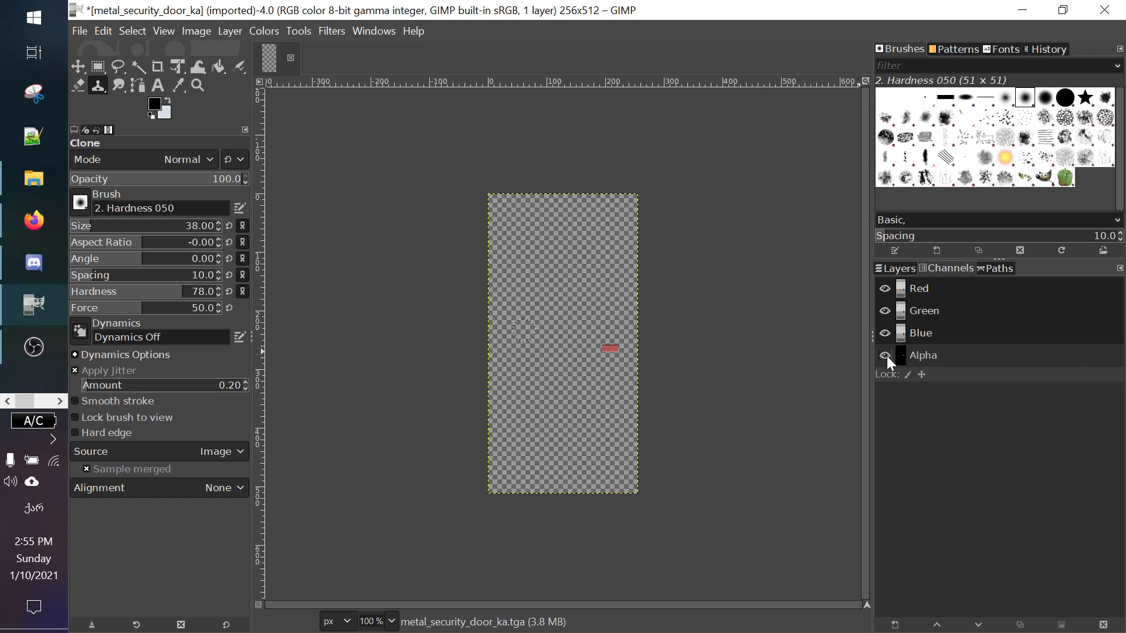
left_click(886, 356)
left_click(887, 357)
left_click(886, 356)
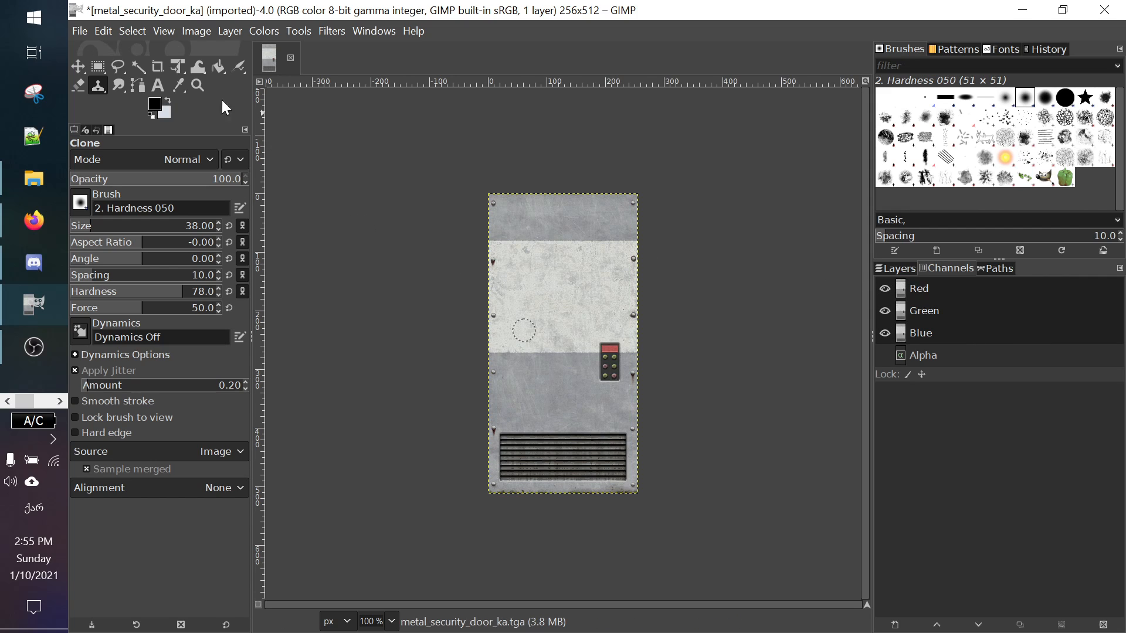
- Add the black text "დაცვა" on the door's white band in BPG ExtraSquare Mtavruli at 70 px
left_click(163, 92)
left_click(499, 280)
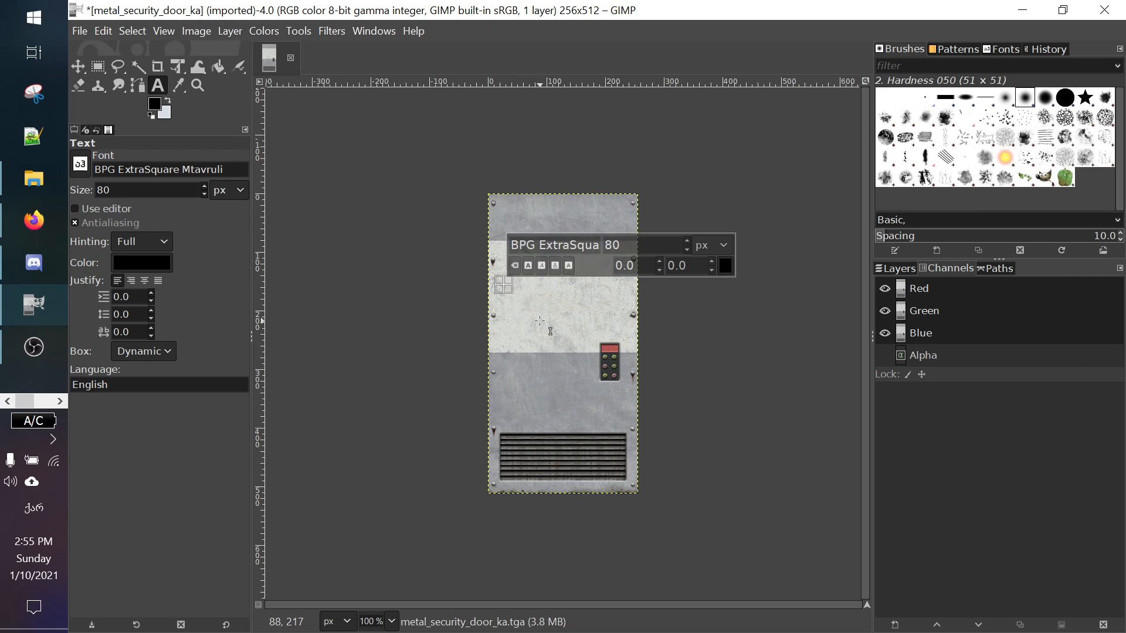
type("დაცვა")
key("ctrl+a")
scroll(645, 247, "down", 8)
scroll(645, 245, "down", 2)
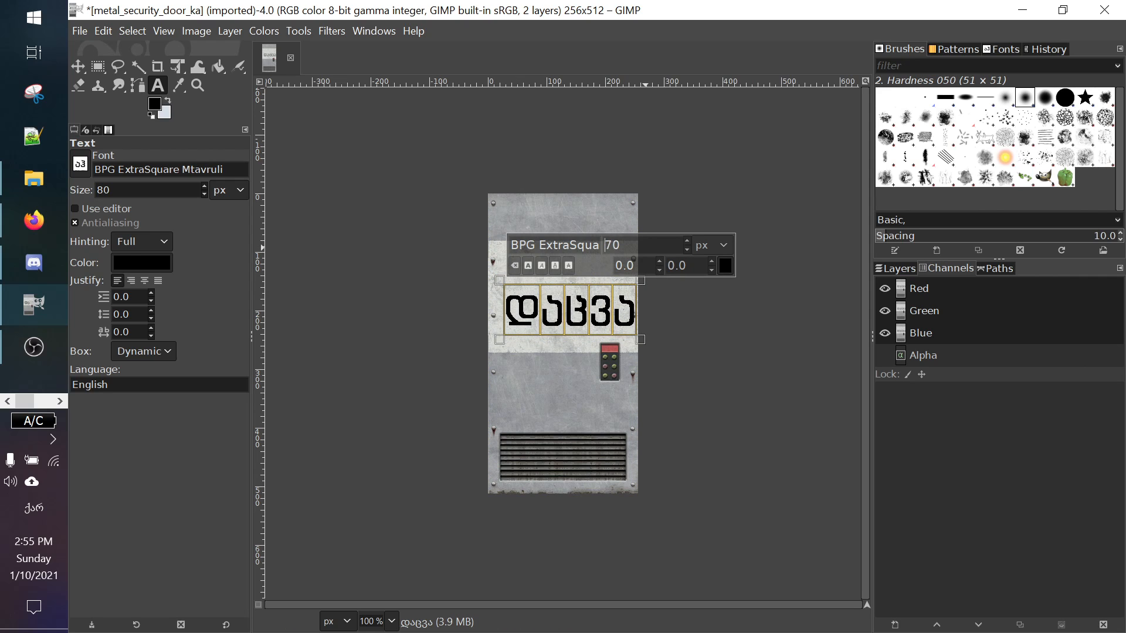
- Move the დაცვა text up and centre it across the door's white band, and show the layer list
left_click(78, 66)
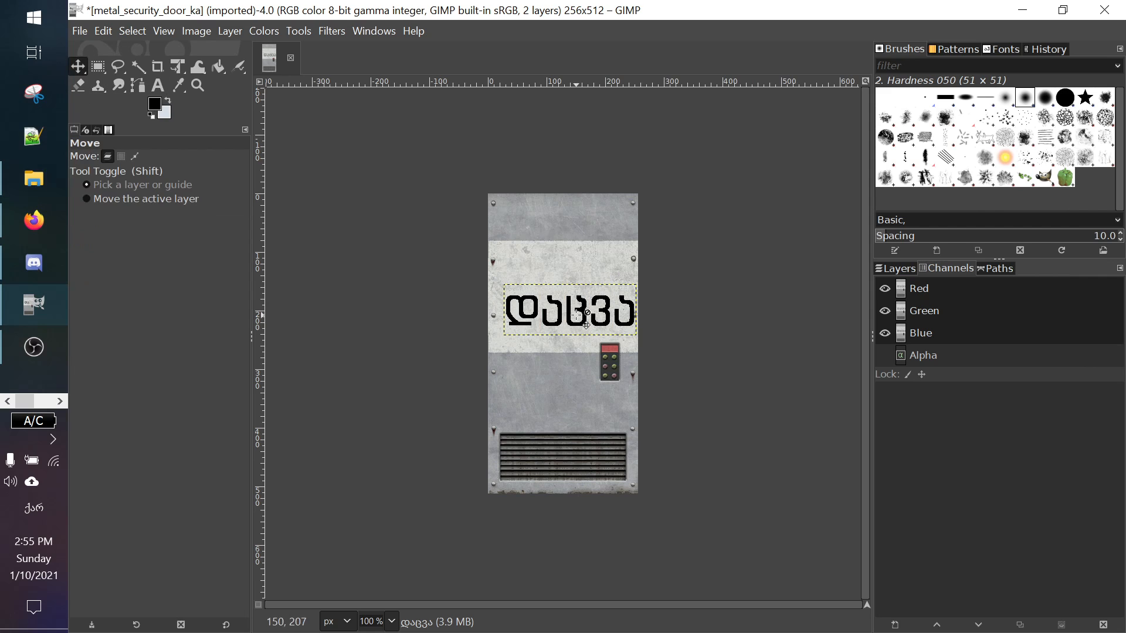
left_click_drag(581, 307, 576, 291)
key("2")
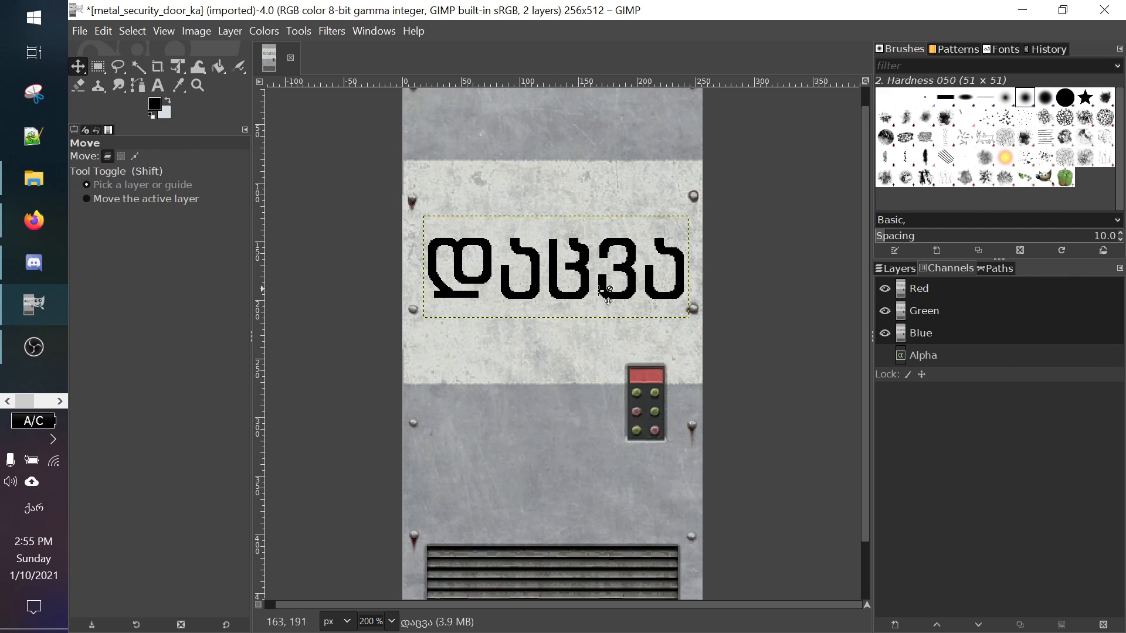
left_click(892, 271)
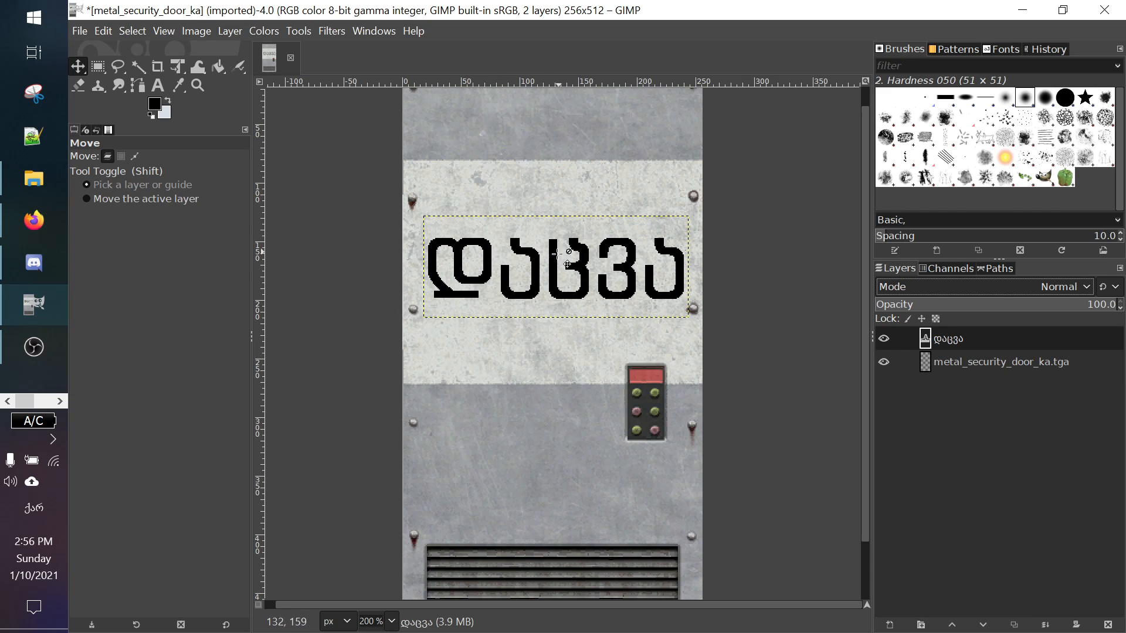
key("minus")
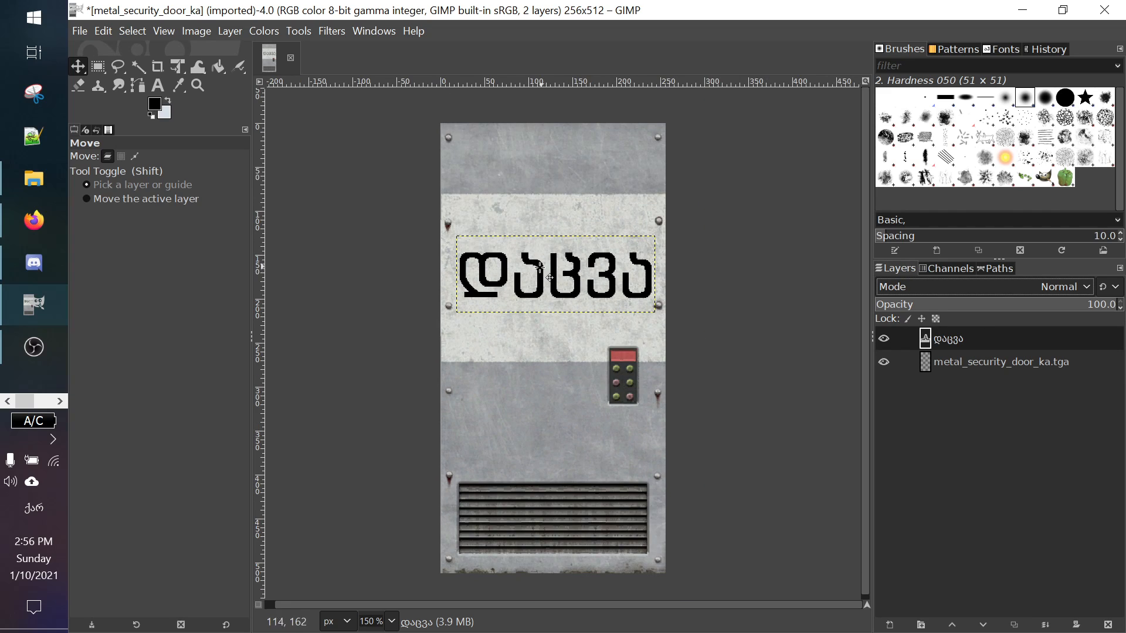
- Set the დაცვა text layer's composite mode to Clip to backdrop in its layer attributes
right_click(951, 337)
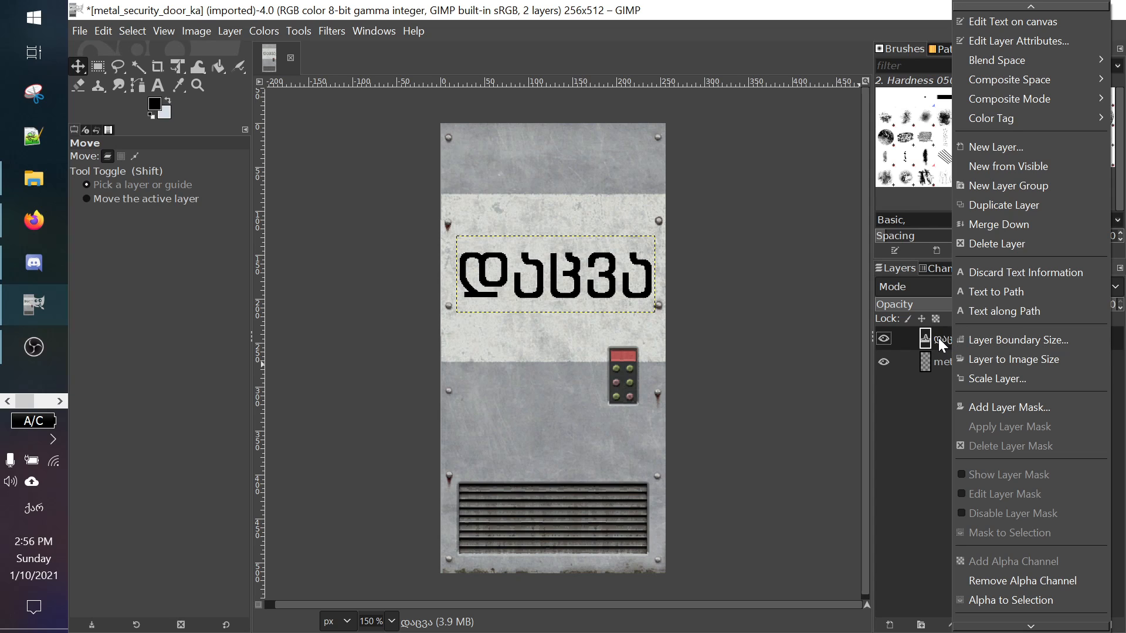
left_click(1037, 47)
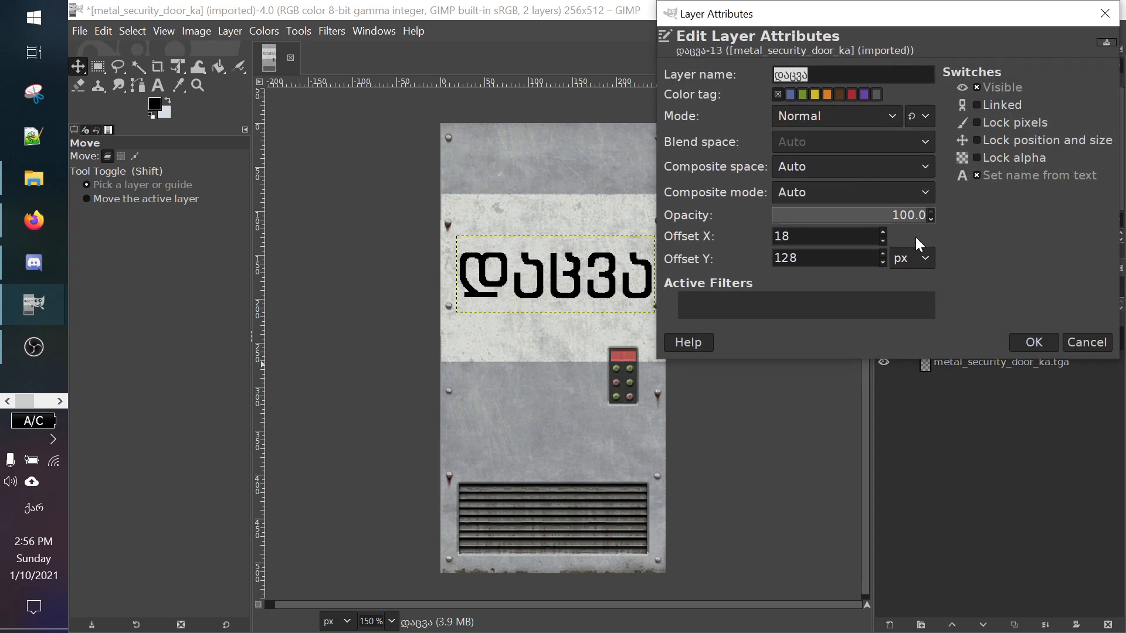
left_click(885, 193)
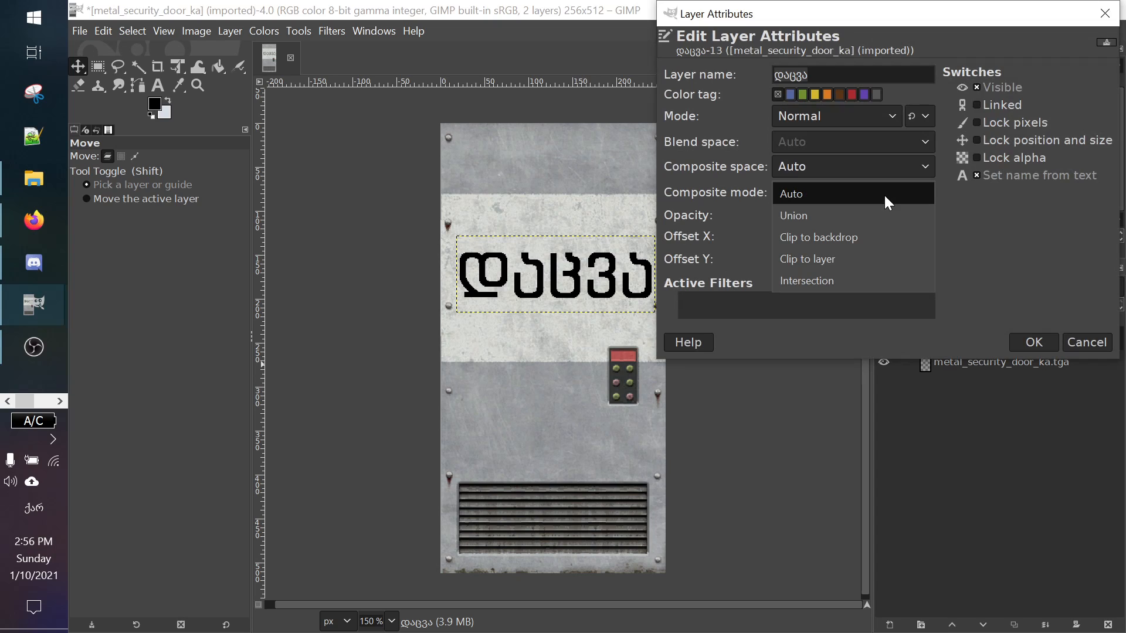
left_click(876, 237)
left_click(1033, 342)
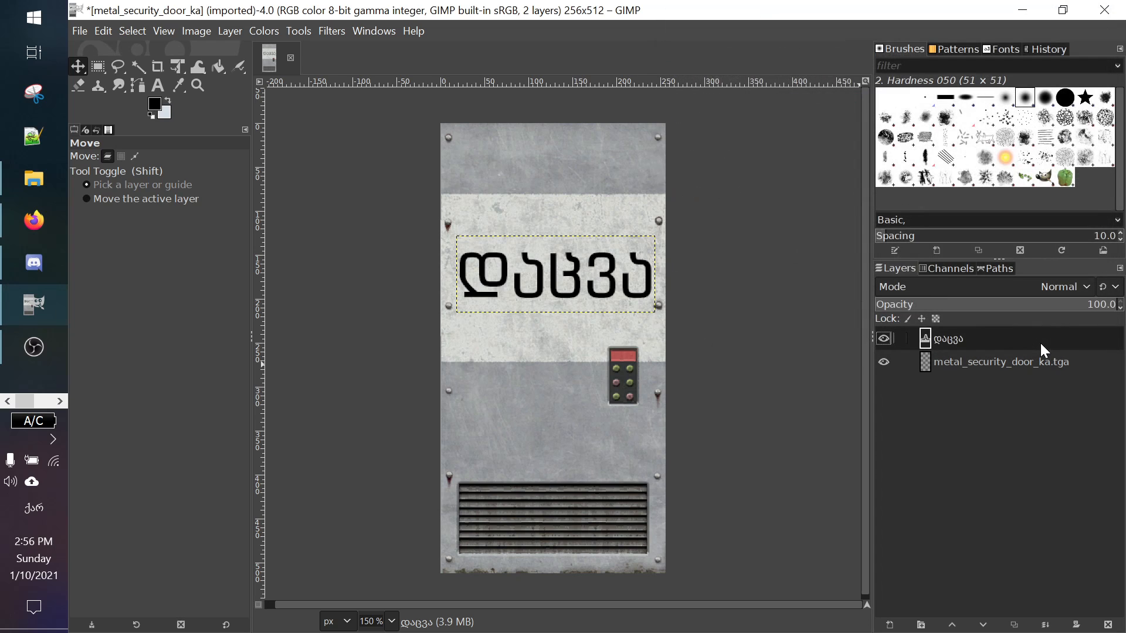
- Inspect the დაცვა lettering up close, and toggle the Alpha channel's visibility to compare the door with and without it
key("1")
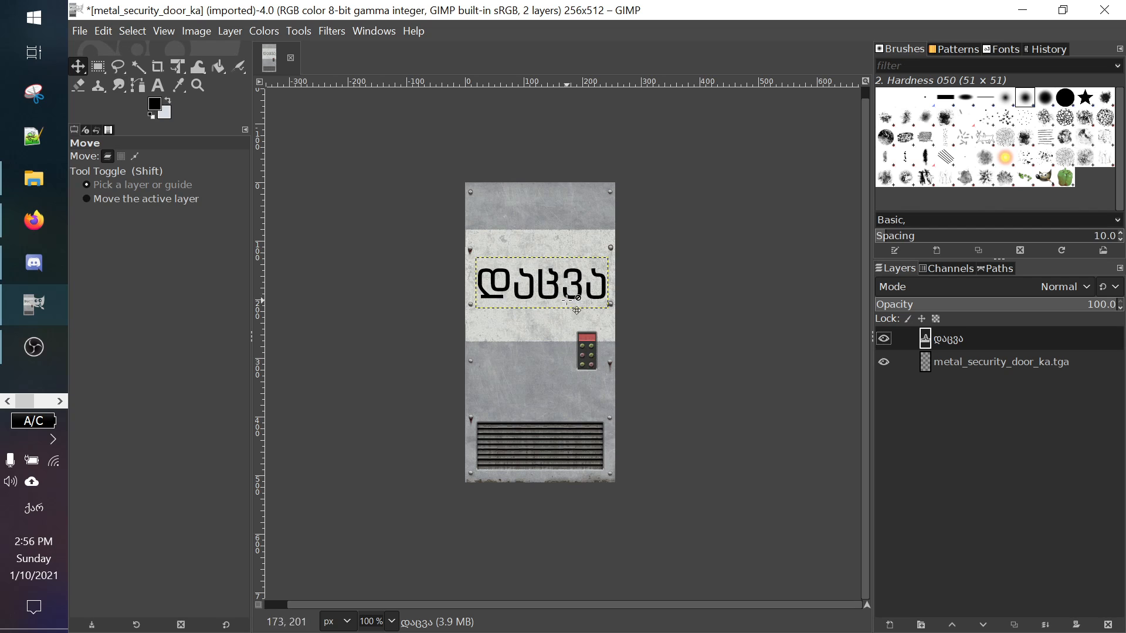
scroll(547, 295, "up", 3)
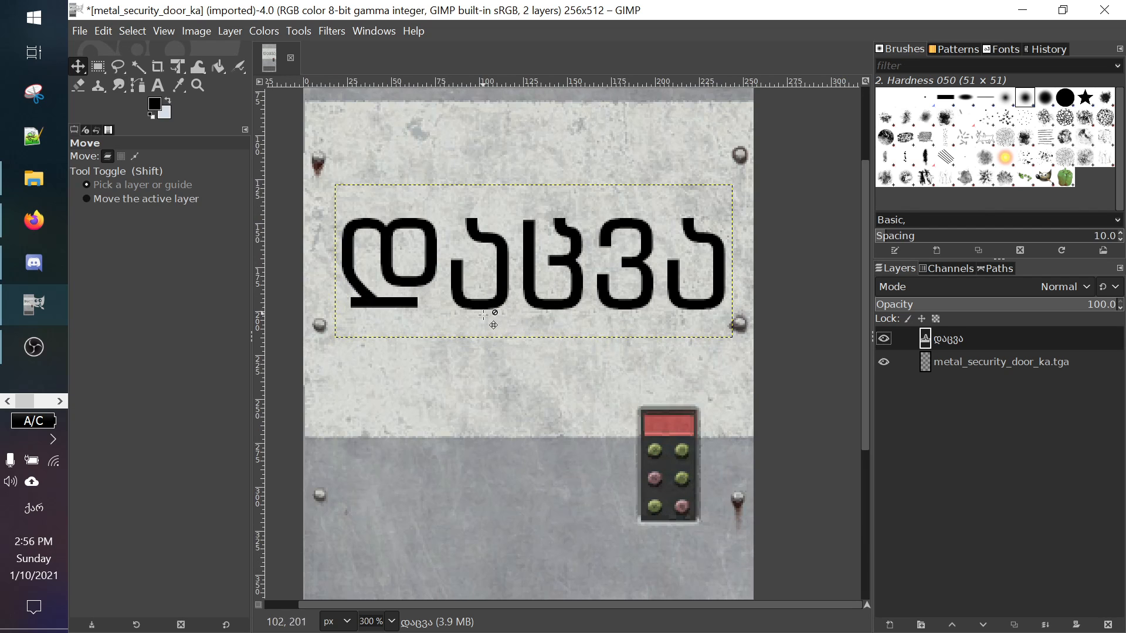
scroll(516, 293, "down", 3)
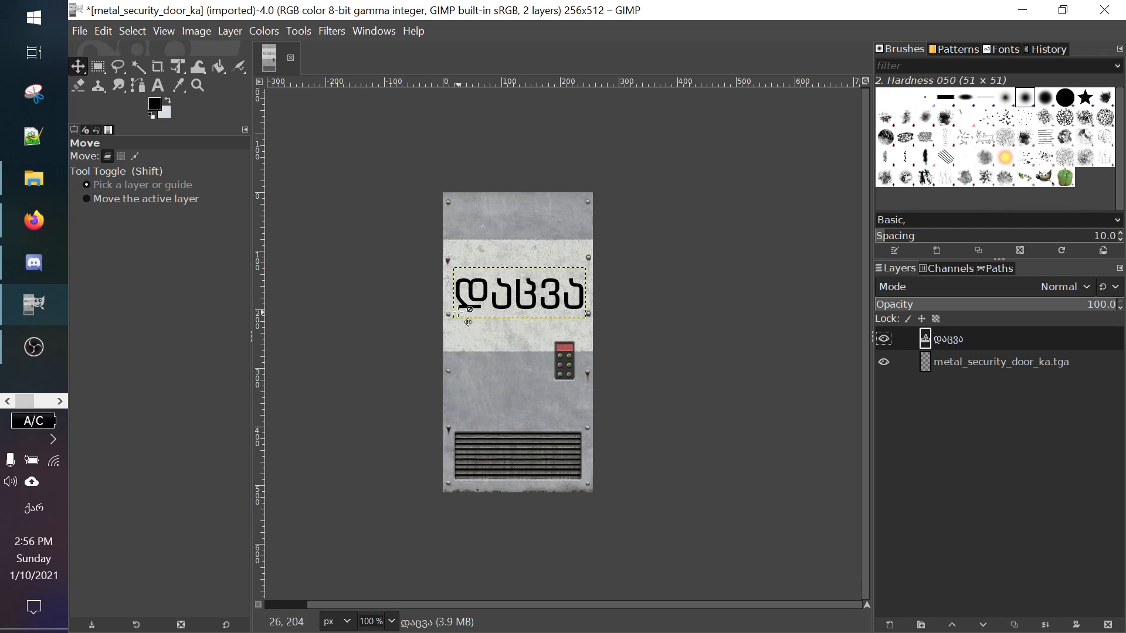
left_click(950, 268)
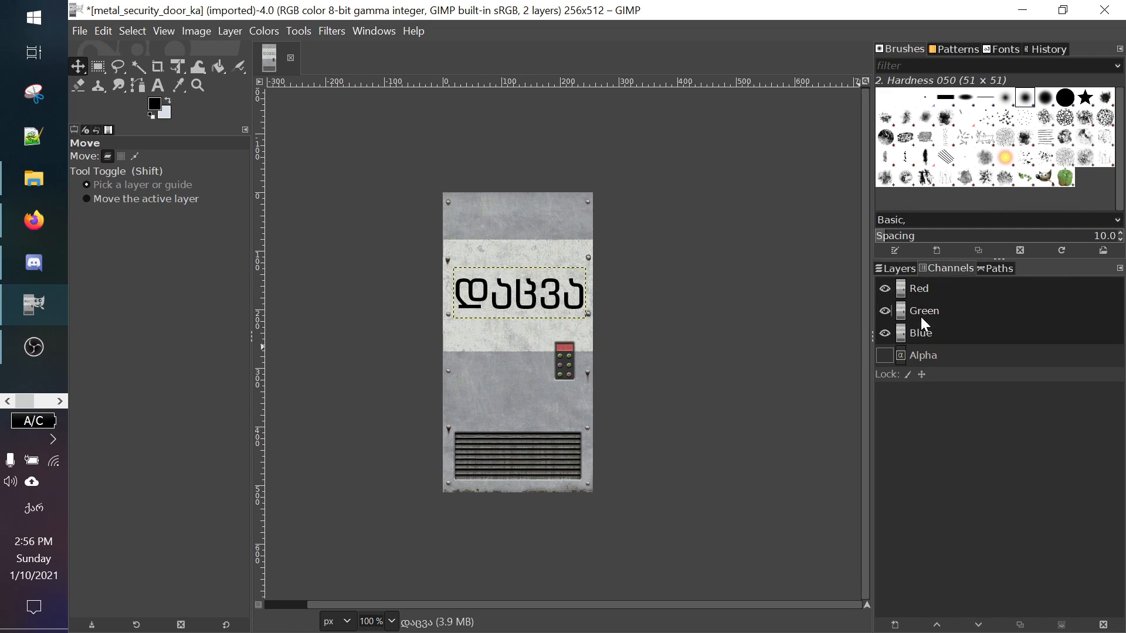
left_click(884, 355)
left_click(877, 356)
left_click(877, 355)
left_click(877, 356)
left_click(877, 356)
left_click(877, 356)
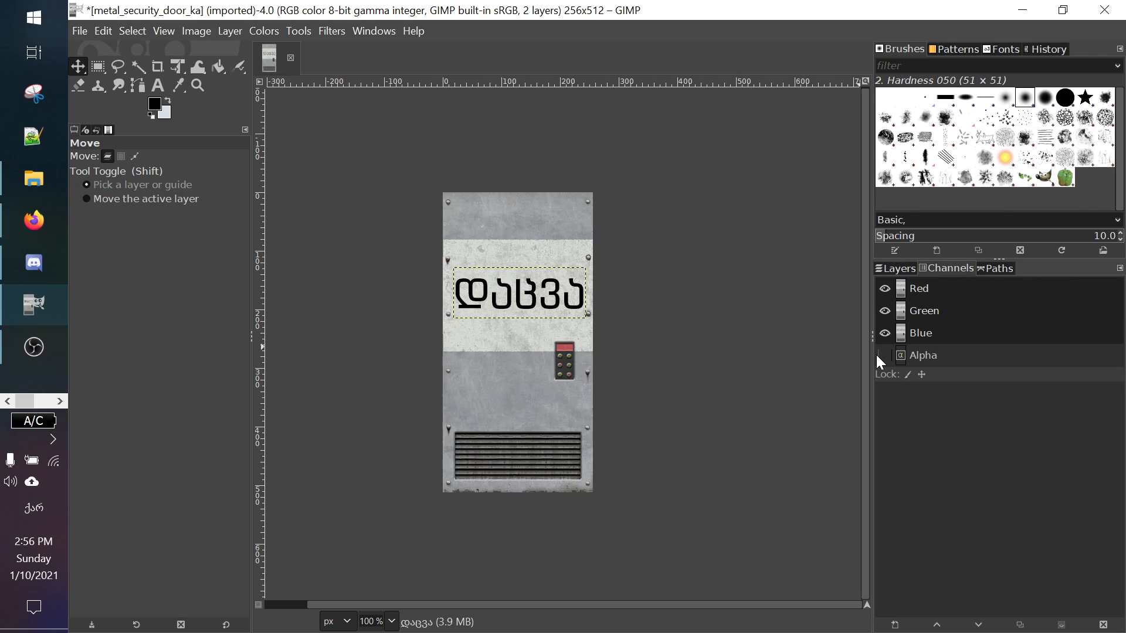
left_click(897, 271)
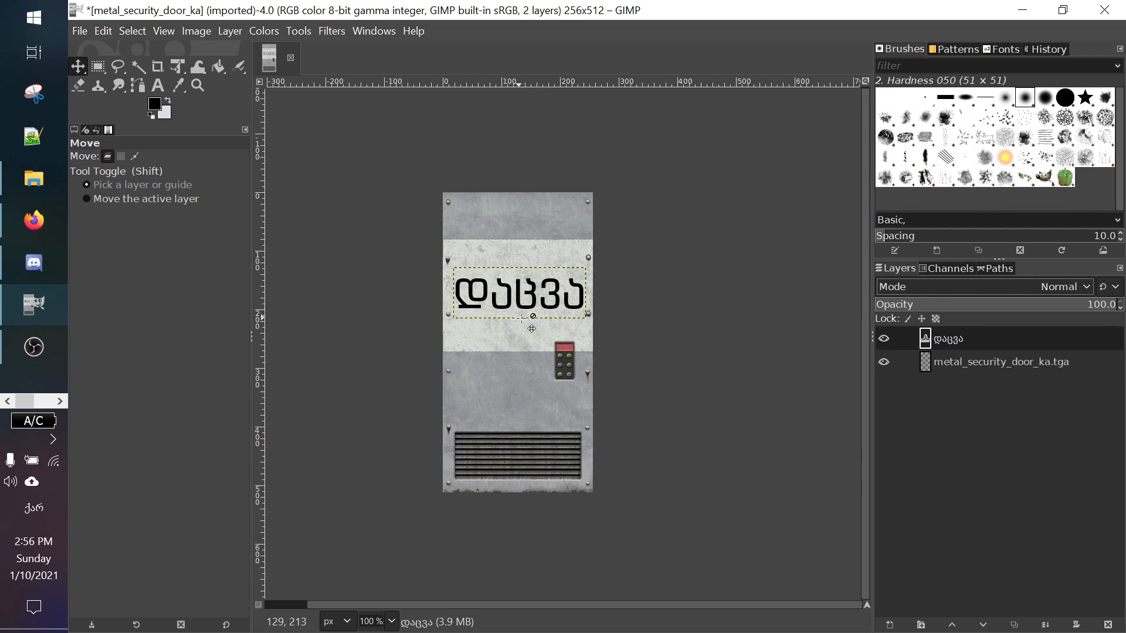
- Compare the door with the Alpha channel hidden and shown once more, leaving the Alpha channel visible
left_click(962, 269)
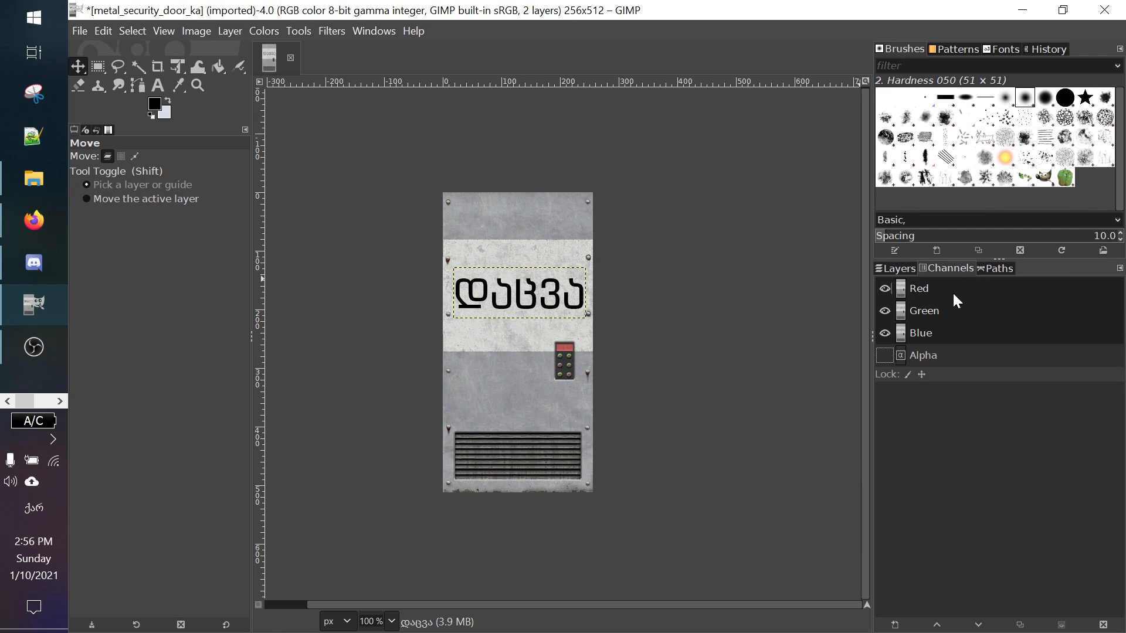
left_click(885, 355)
left_click(885, 355)
left_click(885, 355)
left_click(885, 355)
left_click(885, 355)
left_click(885, 355)
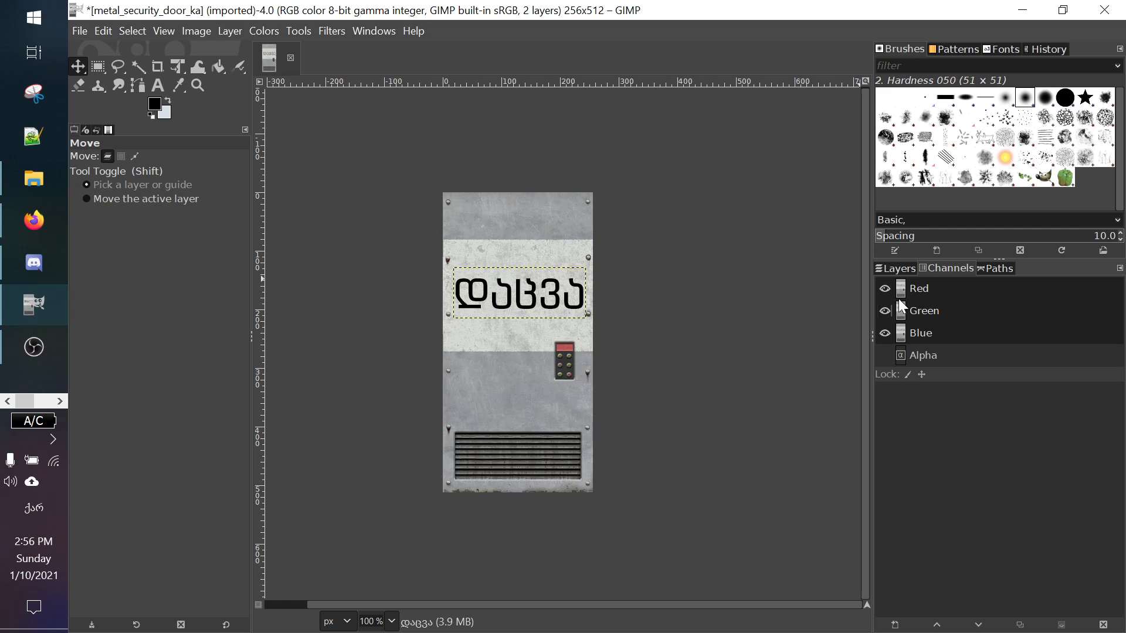
left_click(885, 355)
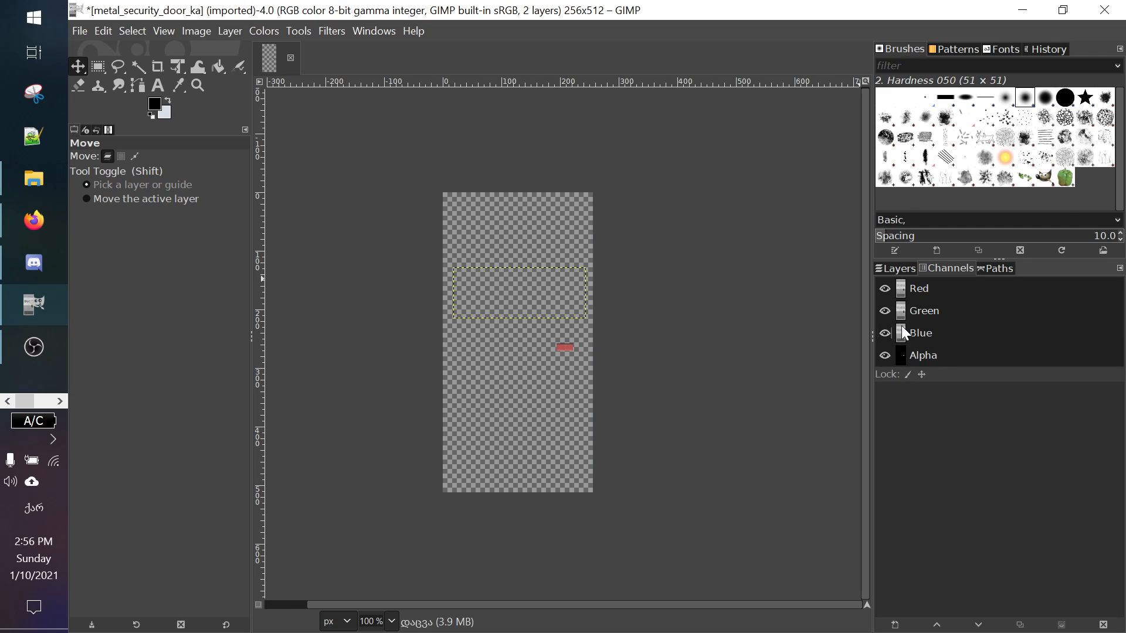
- Export the image to the textures folder as metal_security_door_ka__new.tga with the TGA export options offered
left_click(903, 269)
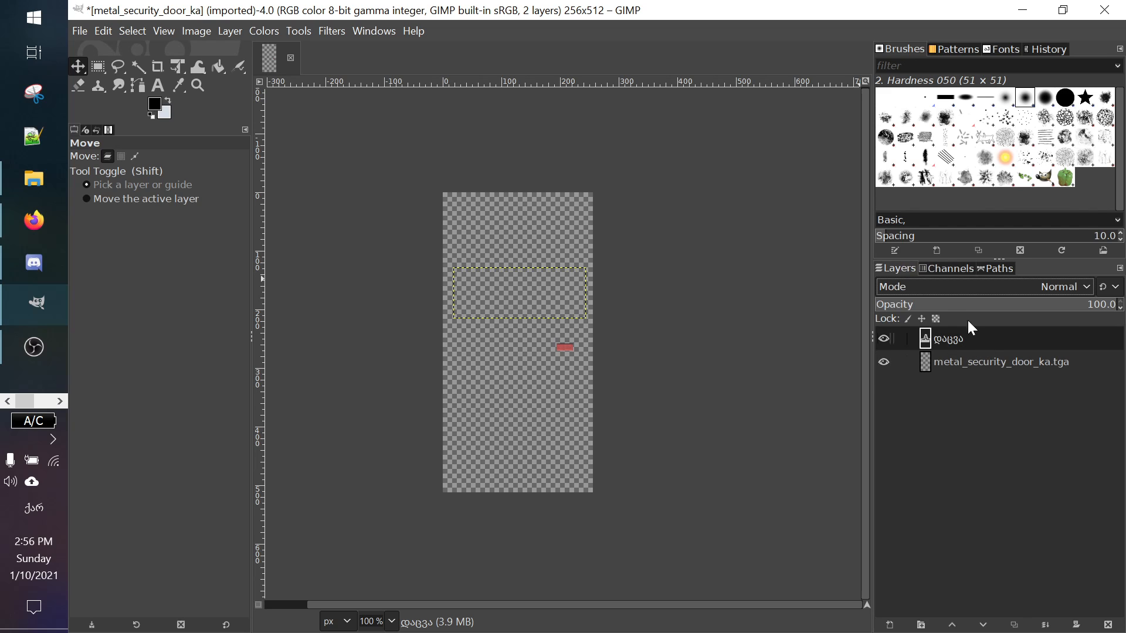
left_click(80, 30)
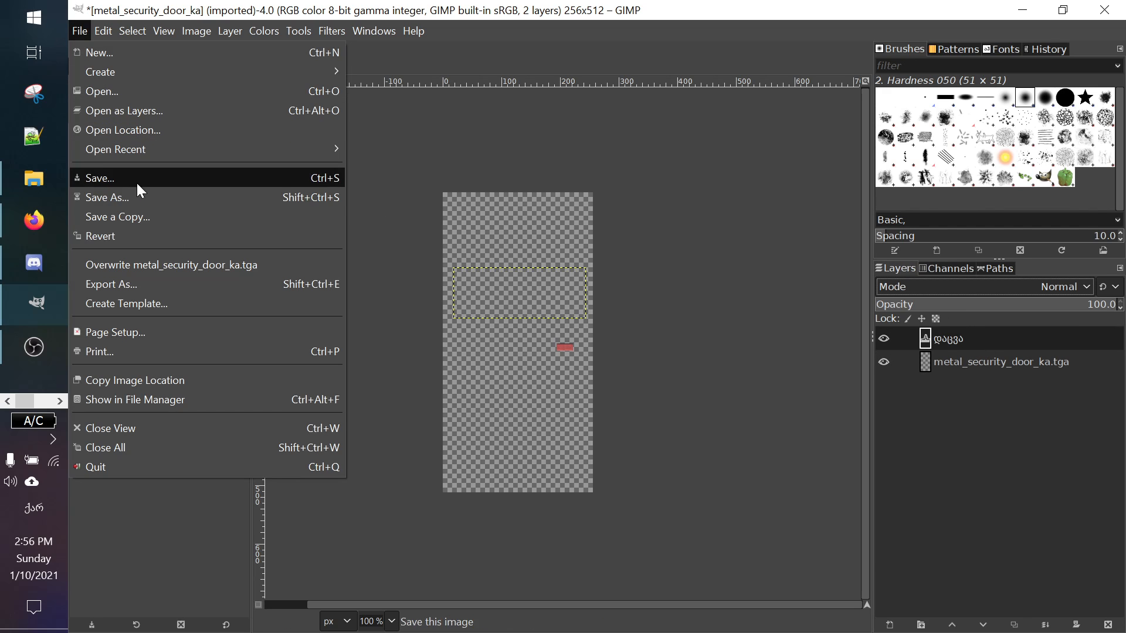
left_click(160, 286)
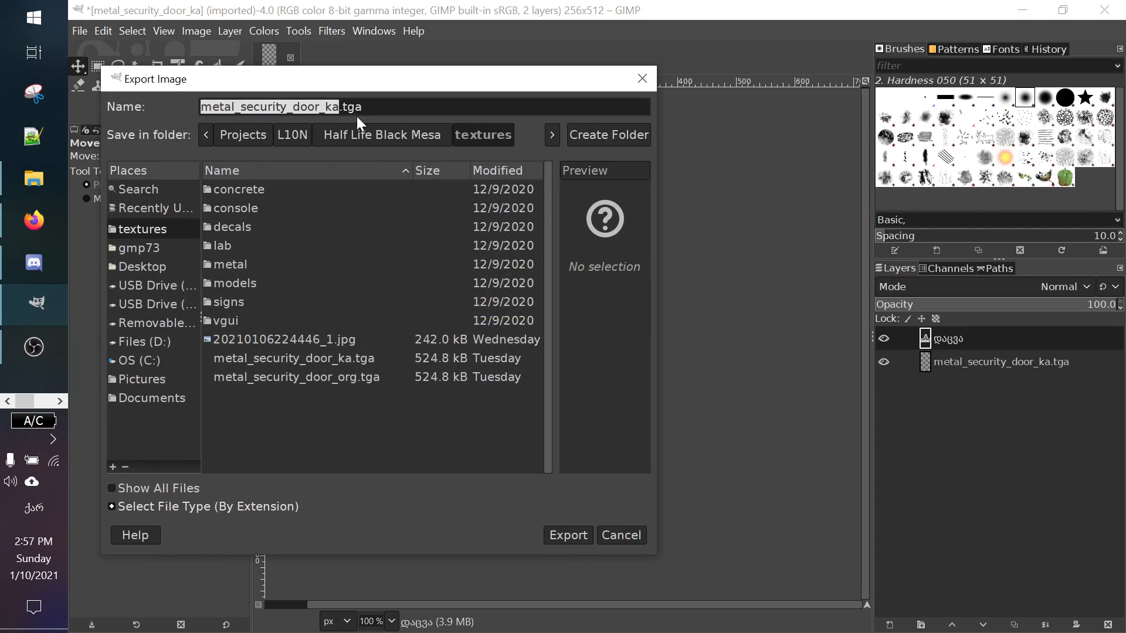
key("Right")
type("_+ნე")
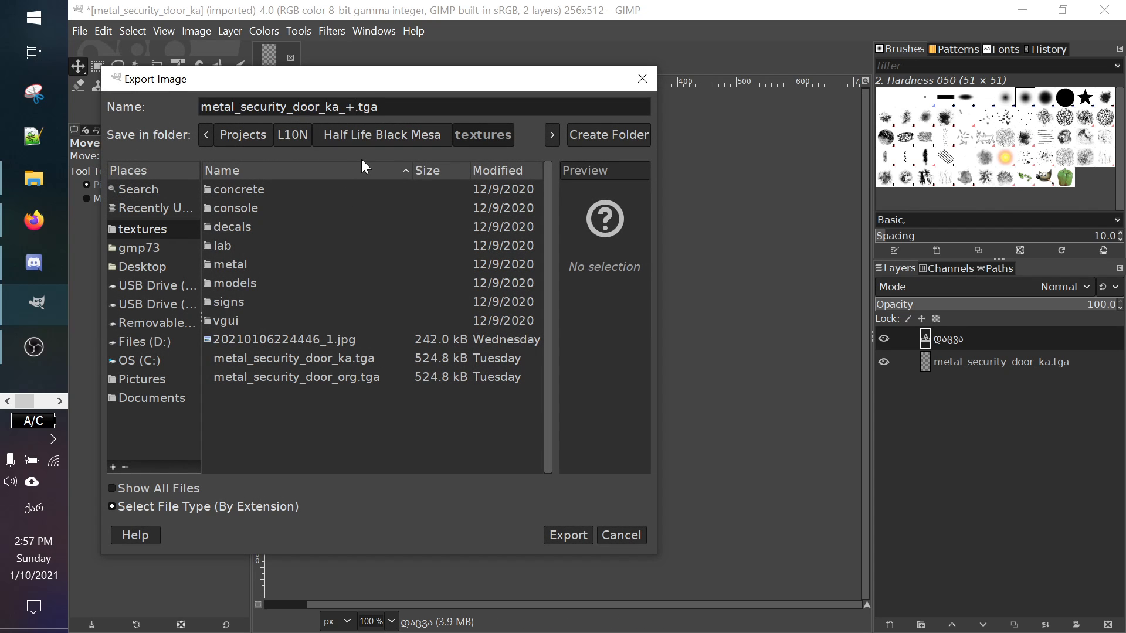
key("BackSpace")
key("BackSpace")
key("BackSpace")
key("super+space")
type("_new")
left_click(564, 532)
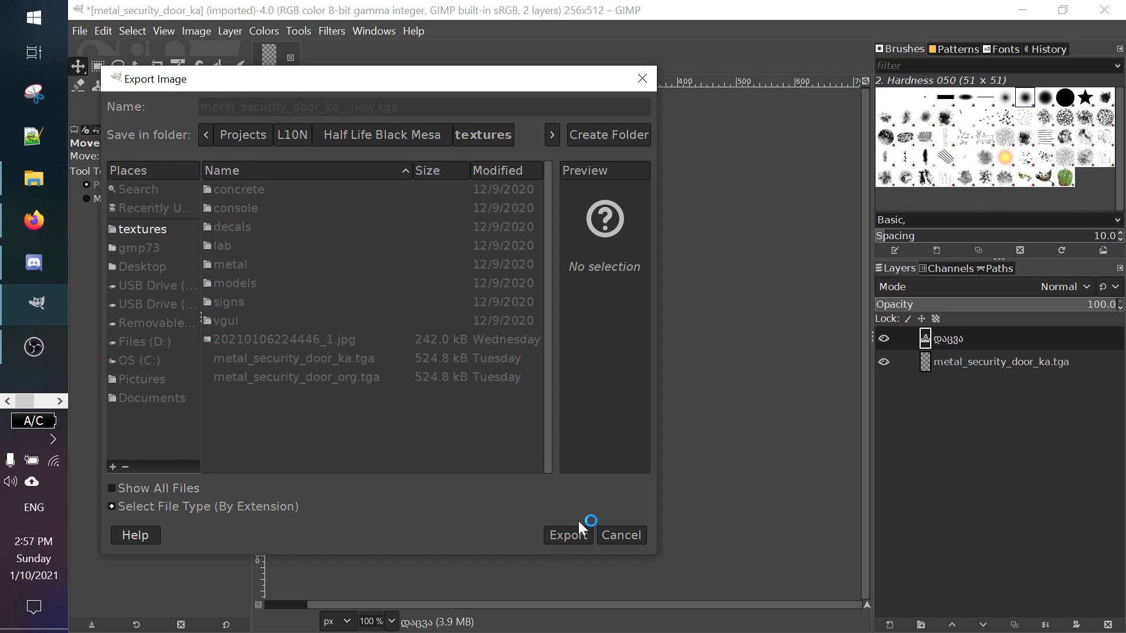
left_click(568, 370)
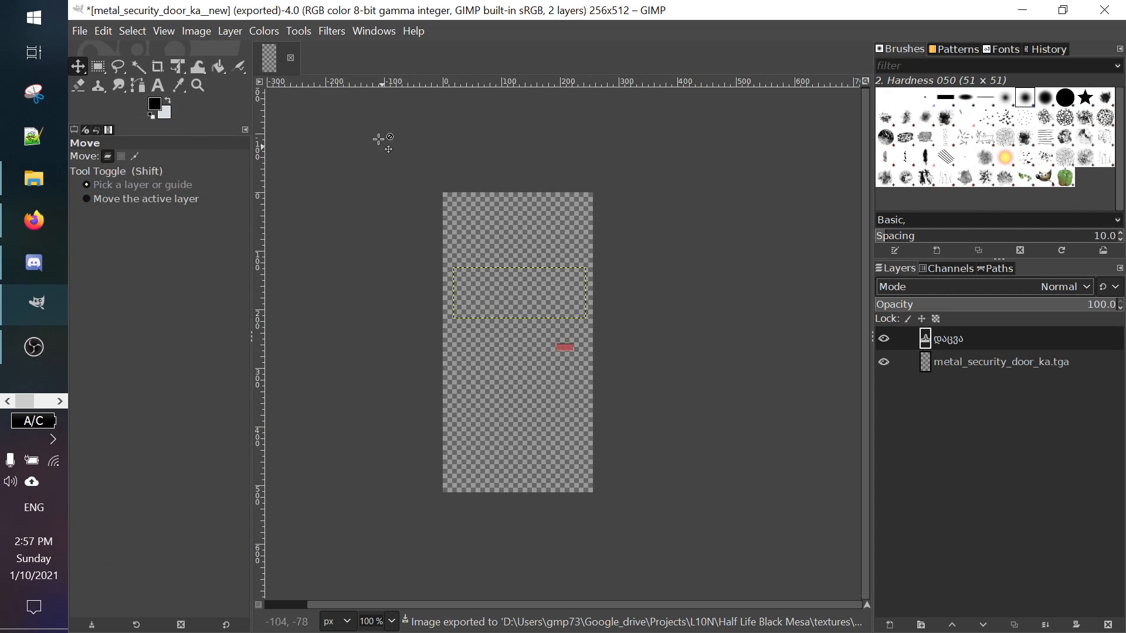
- Close the edited image without saving it, and open the exported metal_security_door_ka__new.tga from the textures folder
left_click(290, 57)
left_click(622, 440)
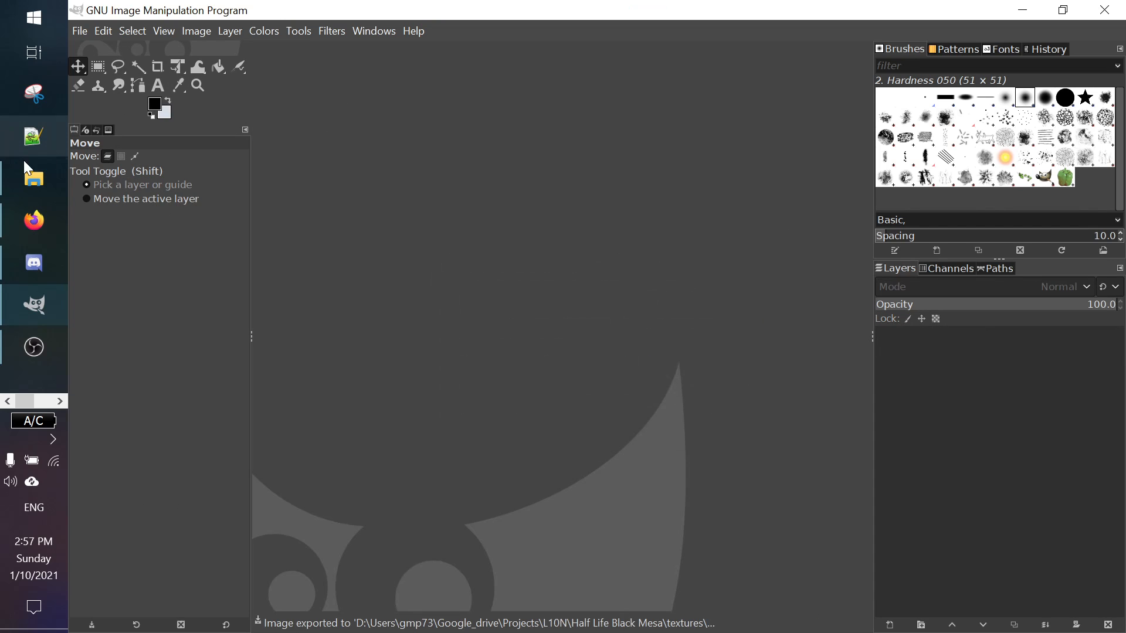
left_click(34, 178)
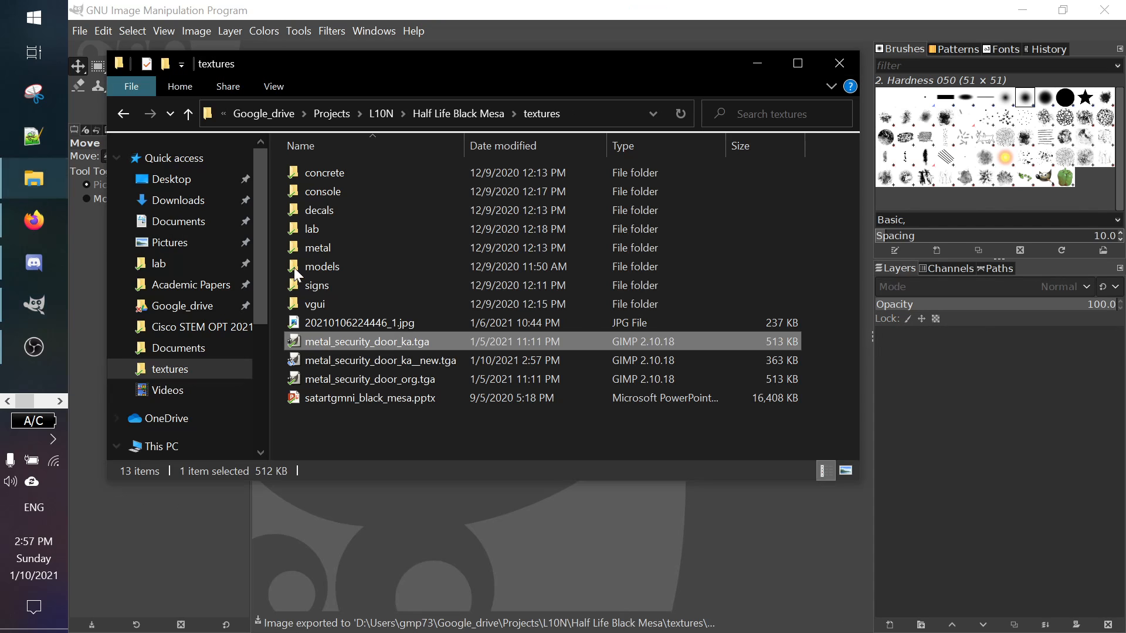
left_click(443, 359)
double_click(443, 358)
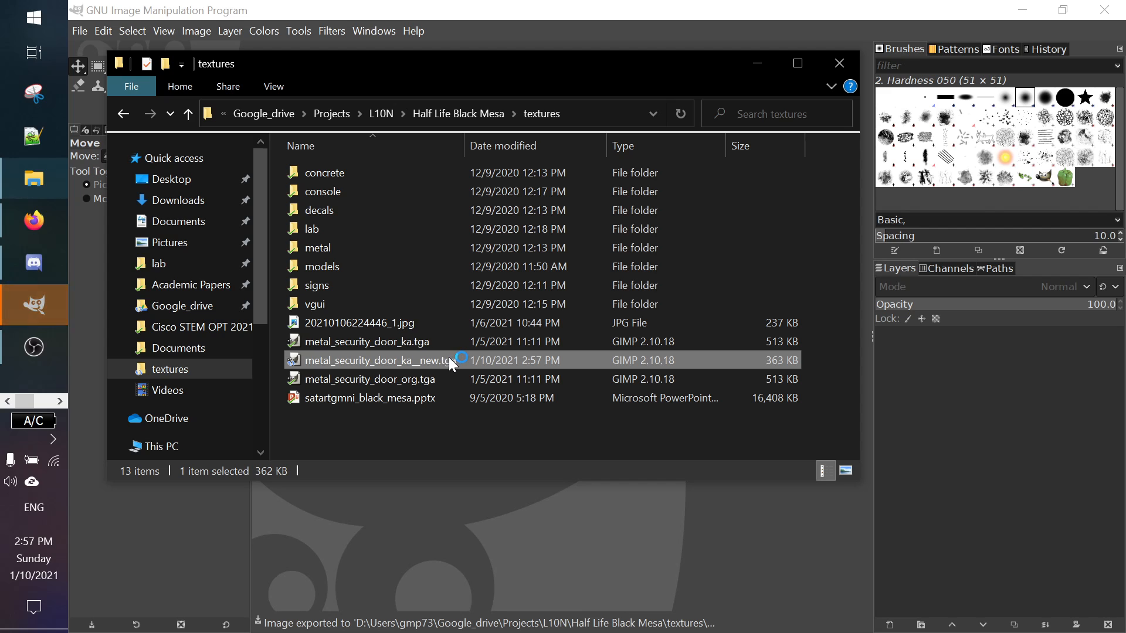
left_click(632, 27)
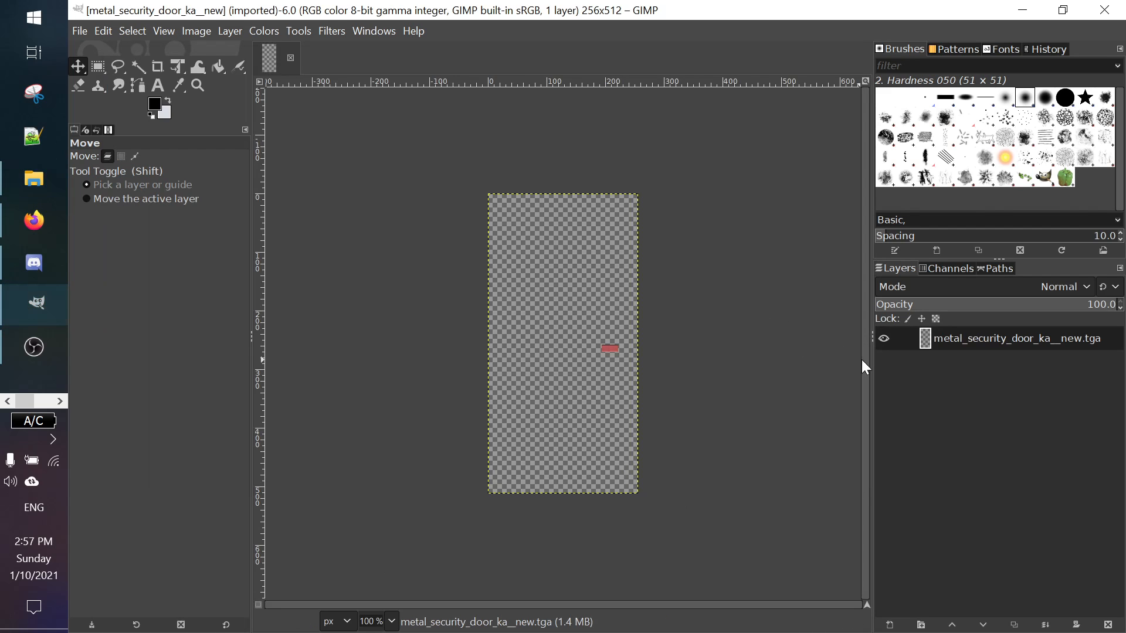
- Check the reopened texture with its Alpha channel hidden and shown, and close GIMP
left_click(946, 270)
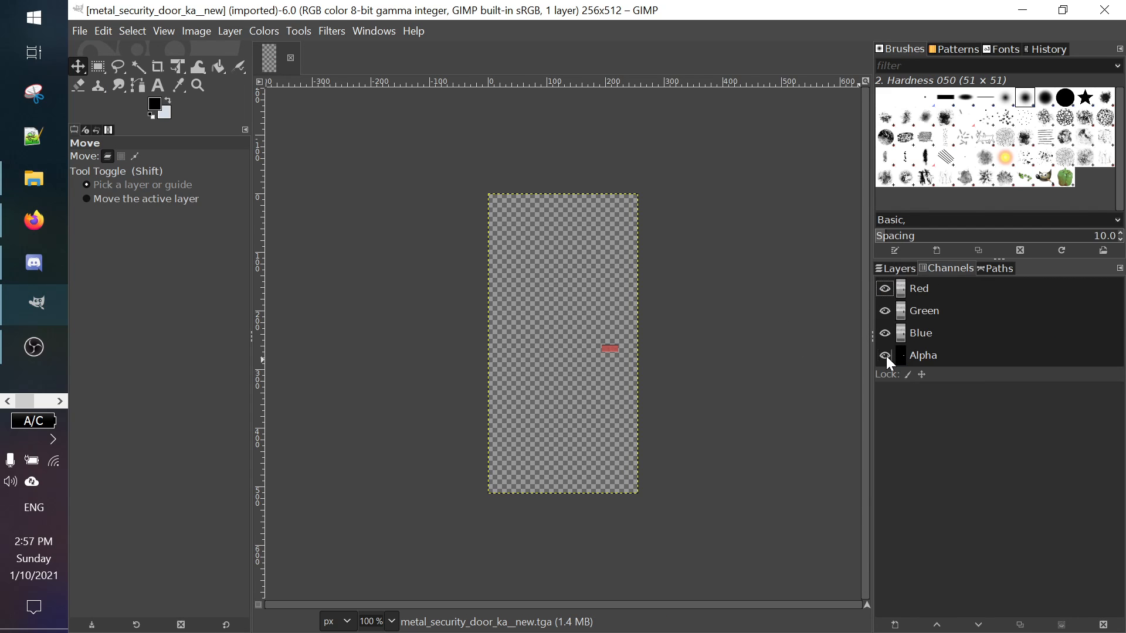
left_click(884, 356)
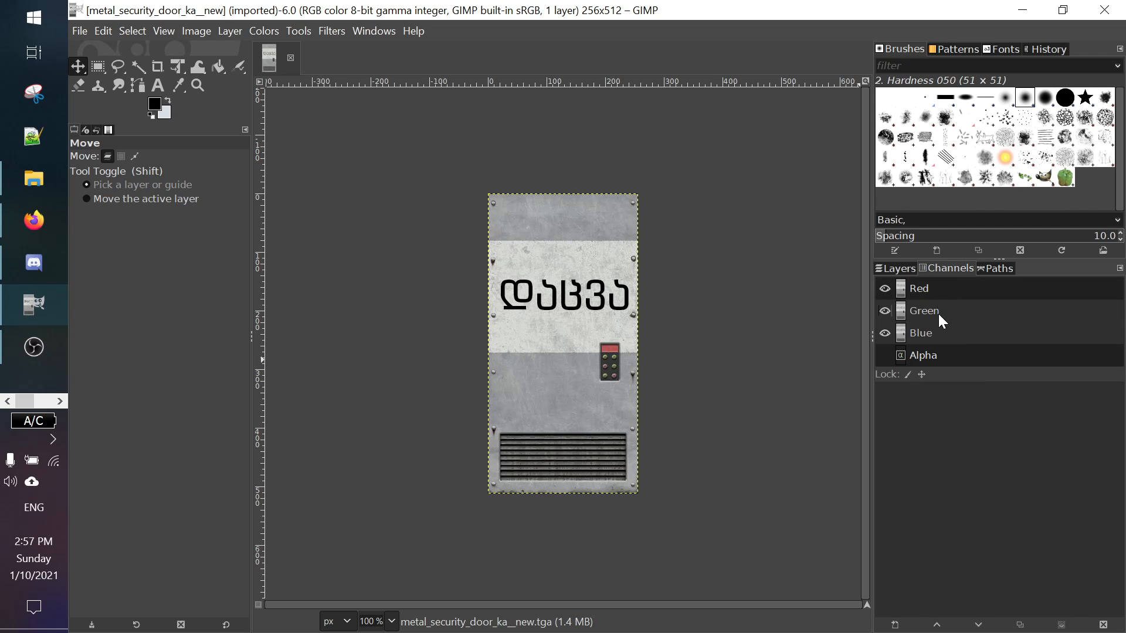
left_click(886, 355)
left_click(1106, 13)
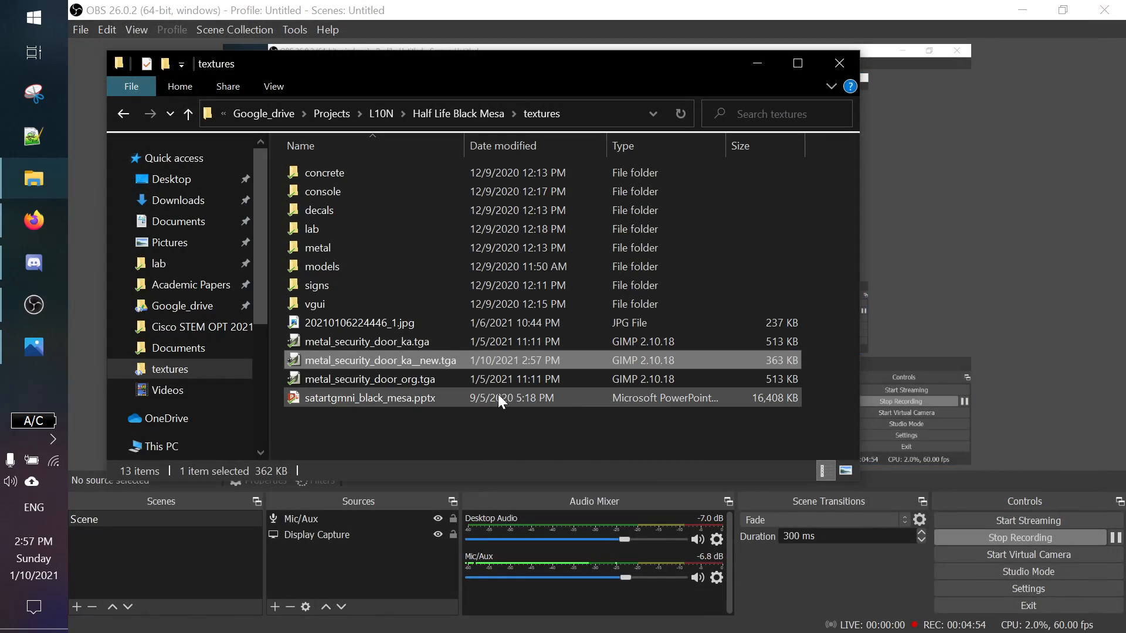
left_click(53, 319)
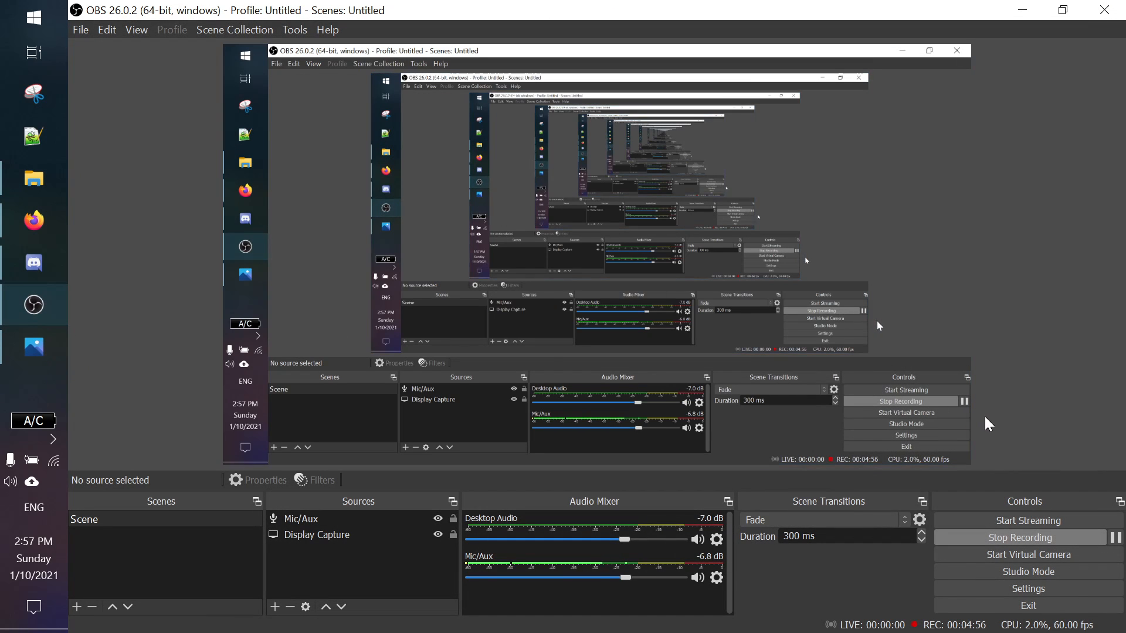